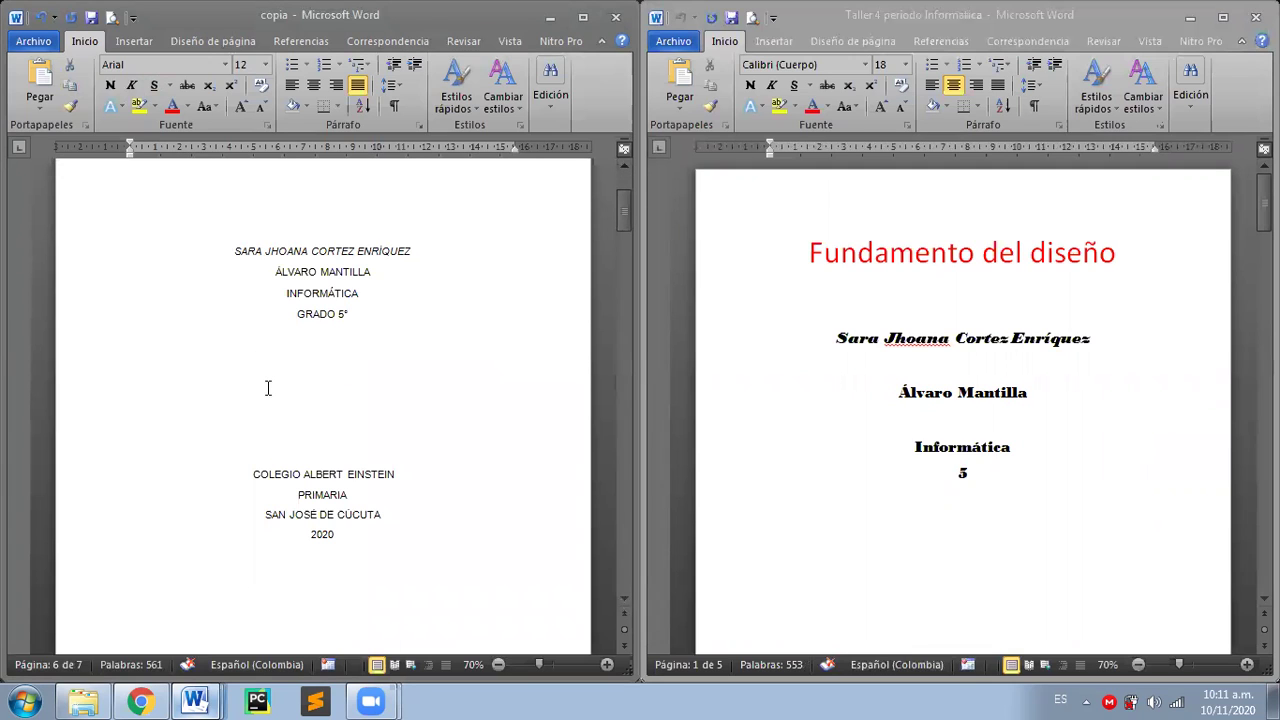
- Compare the cover page of the copia document with the cover of Taller 4 periodo Informatica
scroll(268, 388, "up", 3)
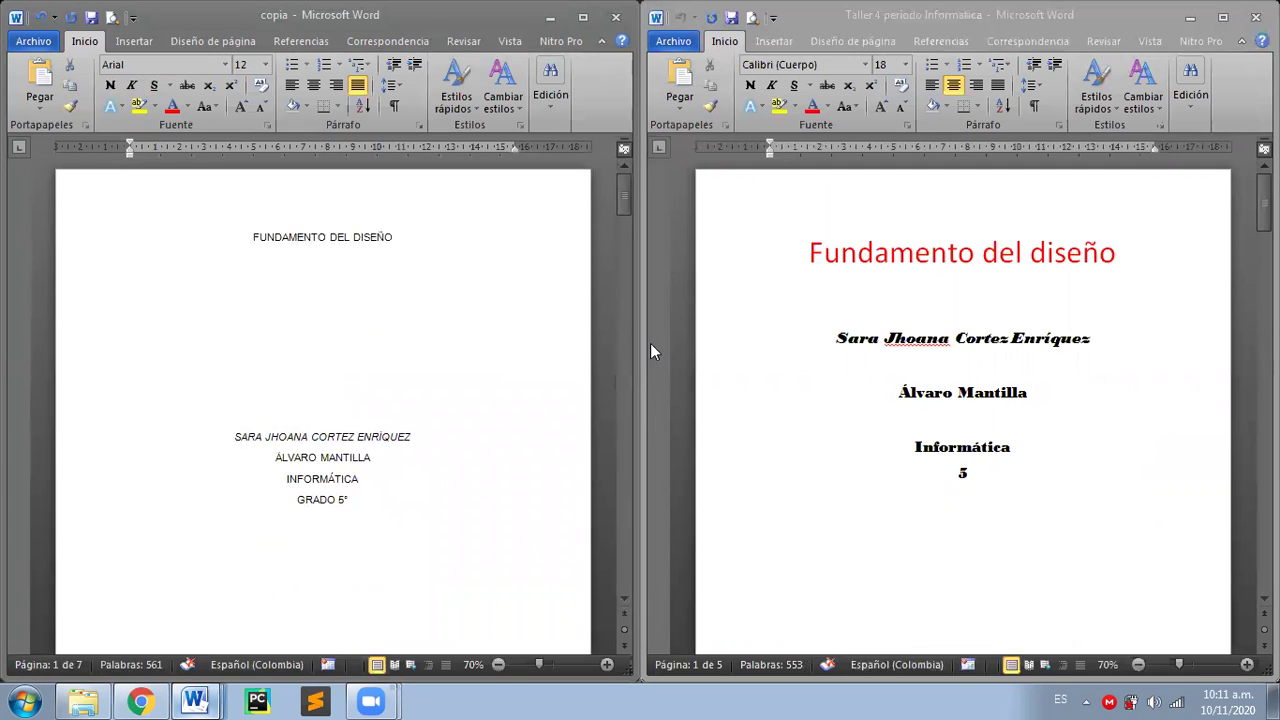
left_click(794, 323)
left_click(416, 324)
left_click(415, 326)
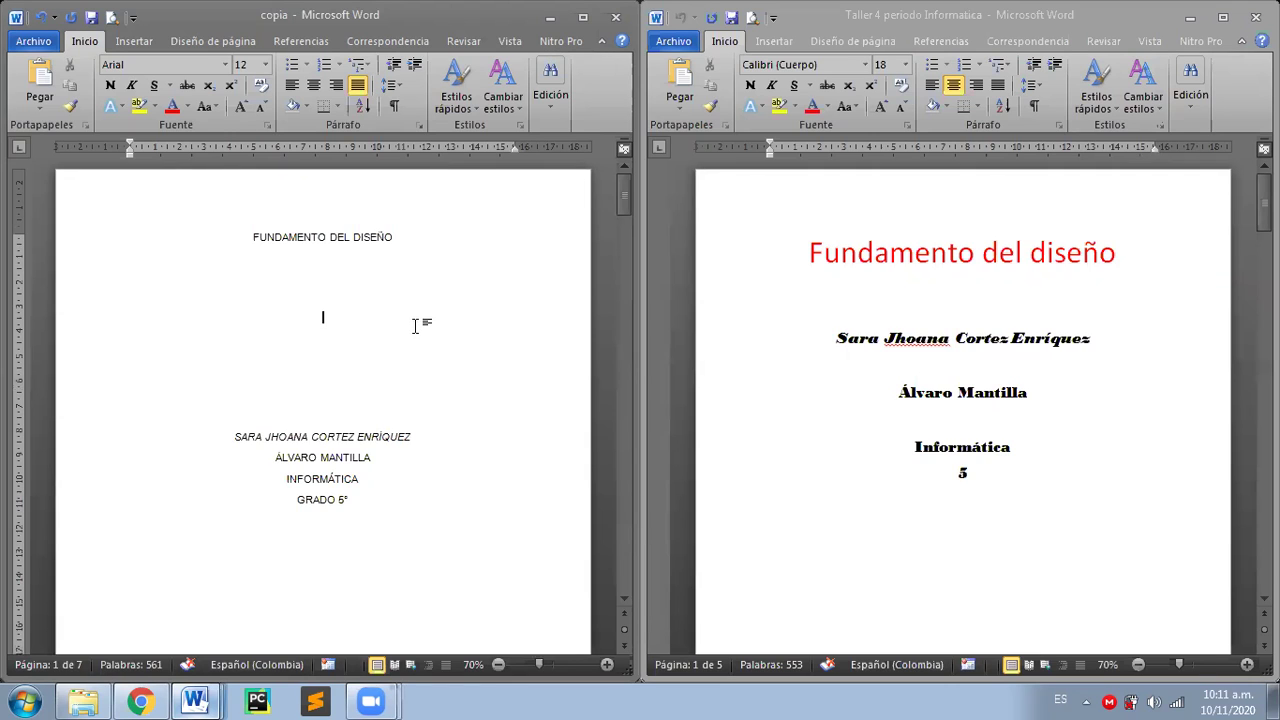
scroll(414, 323, "down", 3)
scroll(414, 323, "up", 3)
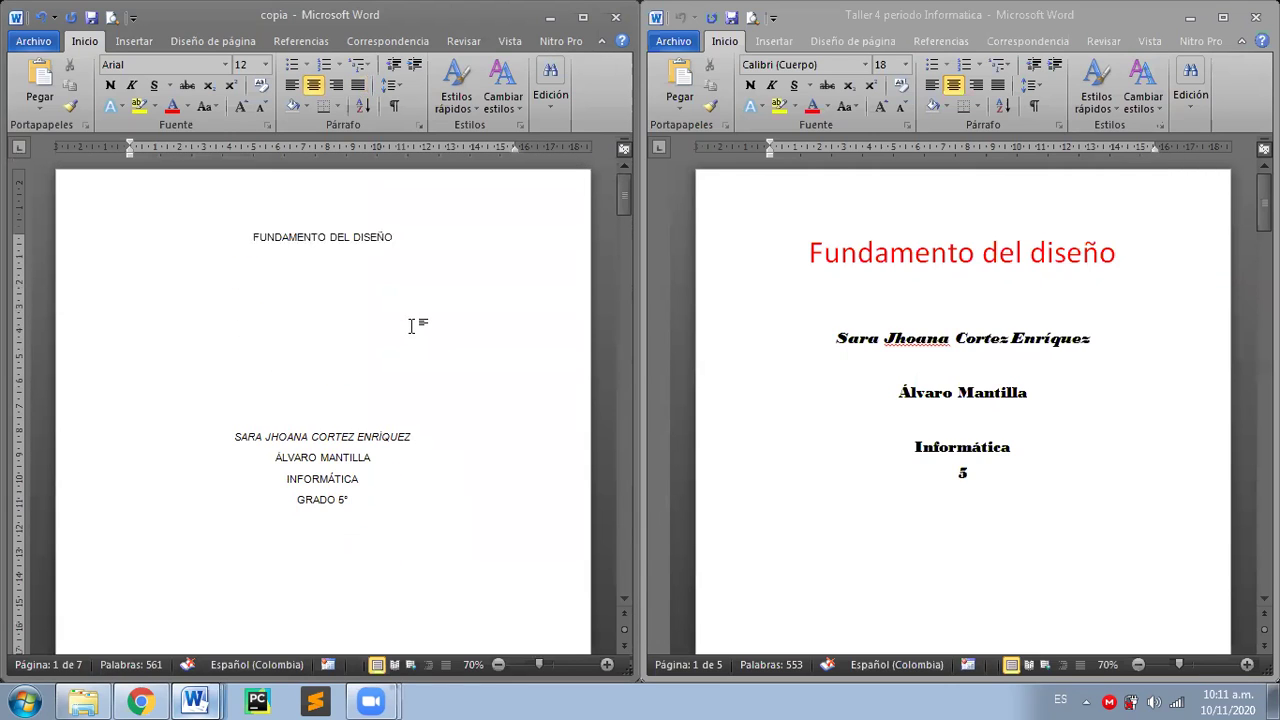
left_click(1008, 295)
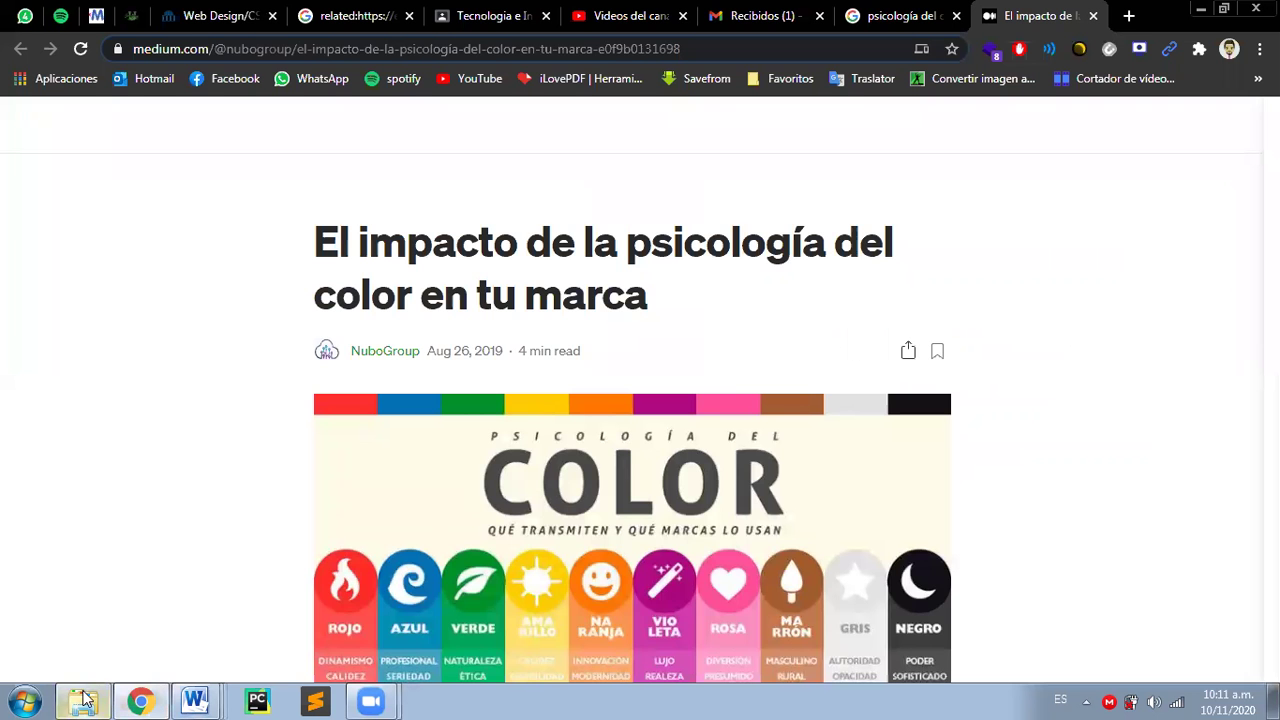
- Open the Notas y actividades Informat workbook from the 4 folder inside 2020 > Notas and switch to sheet 5
left_click(83, 701)
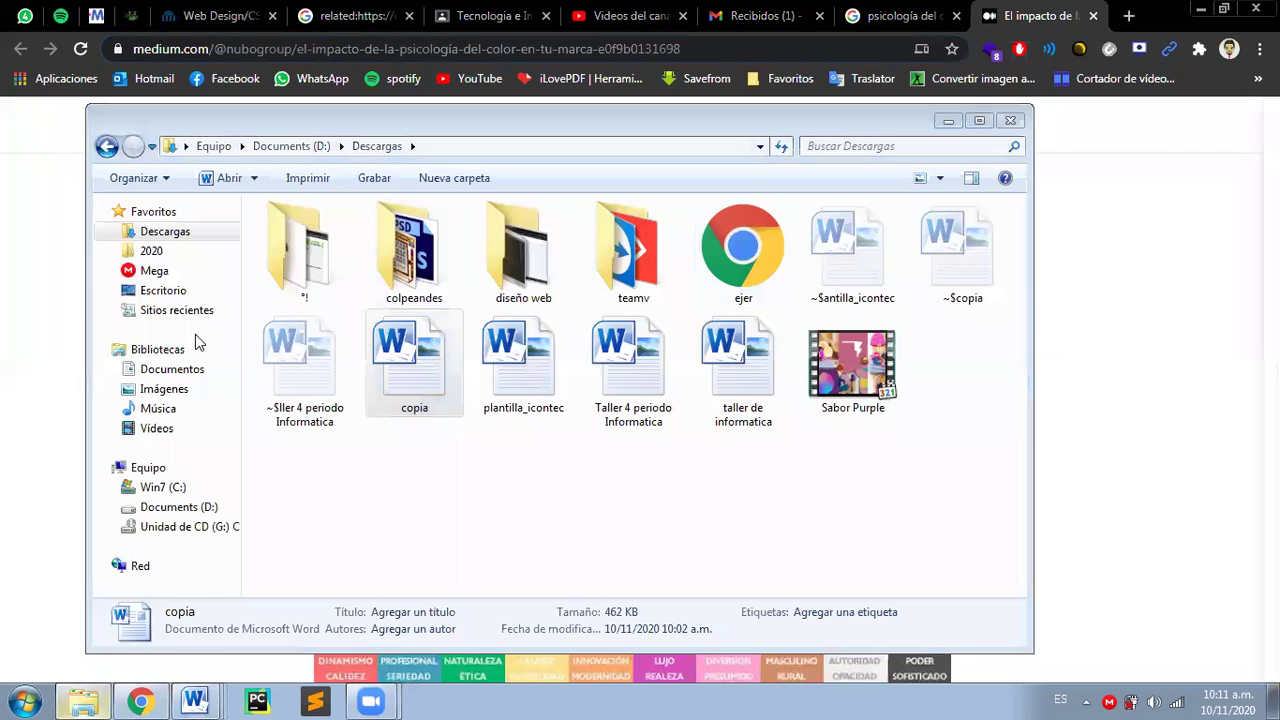
left_click(188, 256)
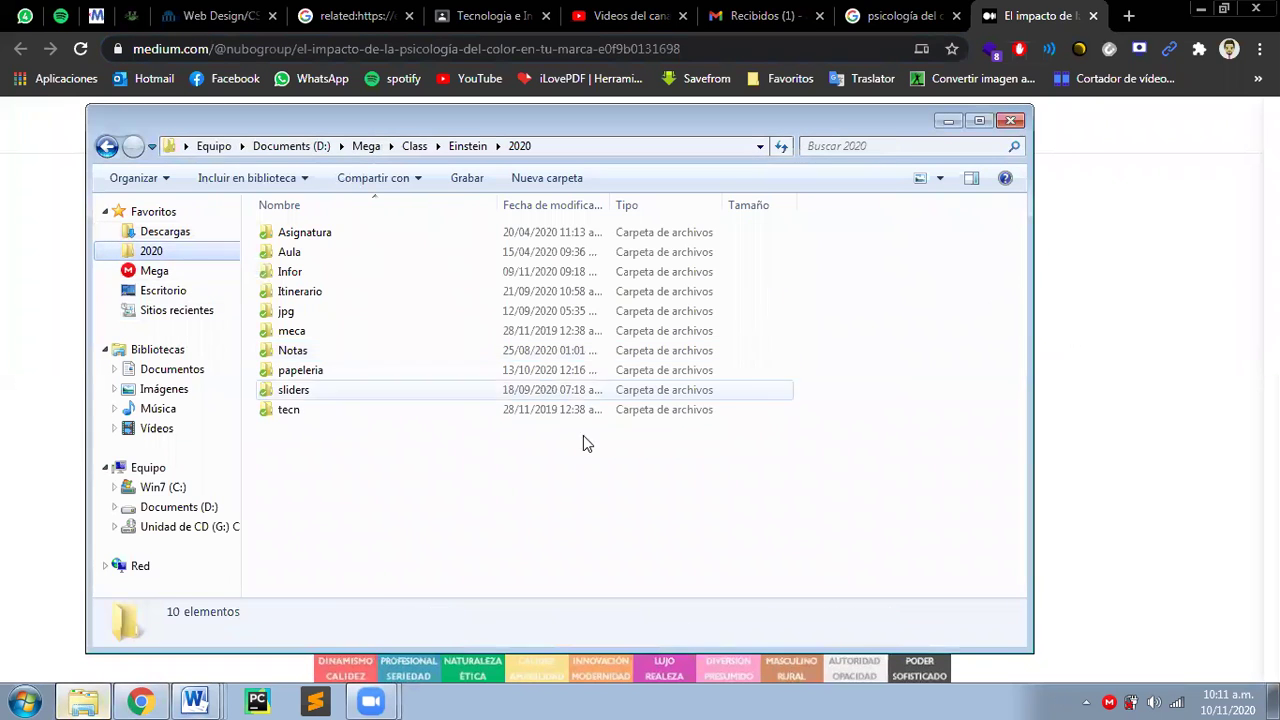
double_click(310, 350)
double_click(333, 296)
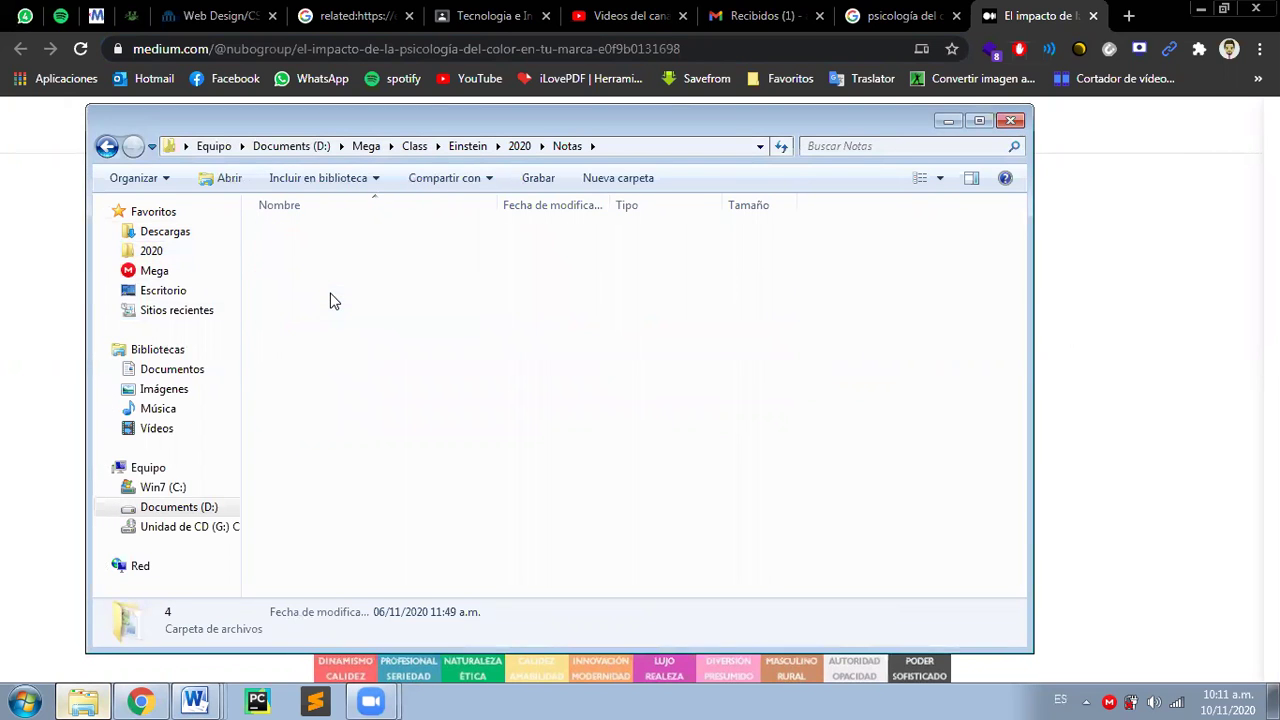
double_click(345, 257)
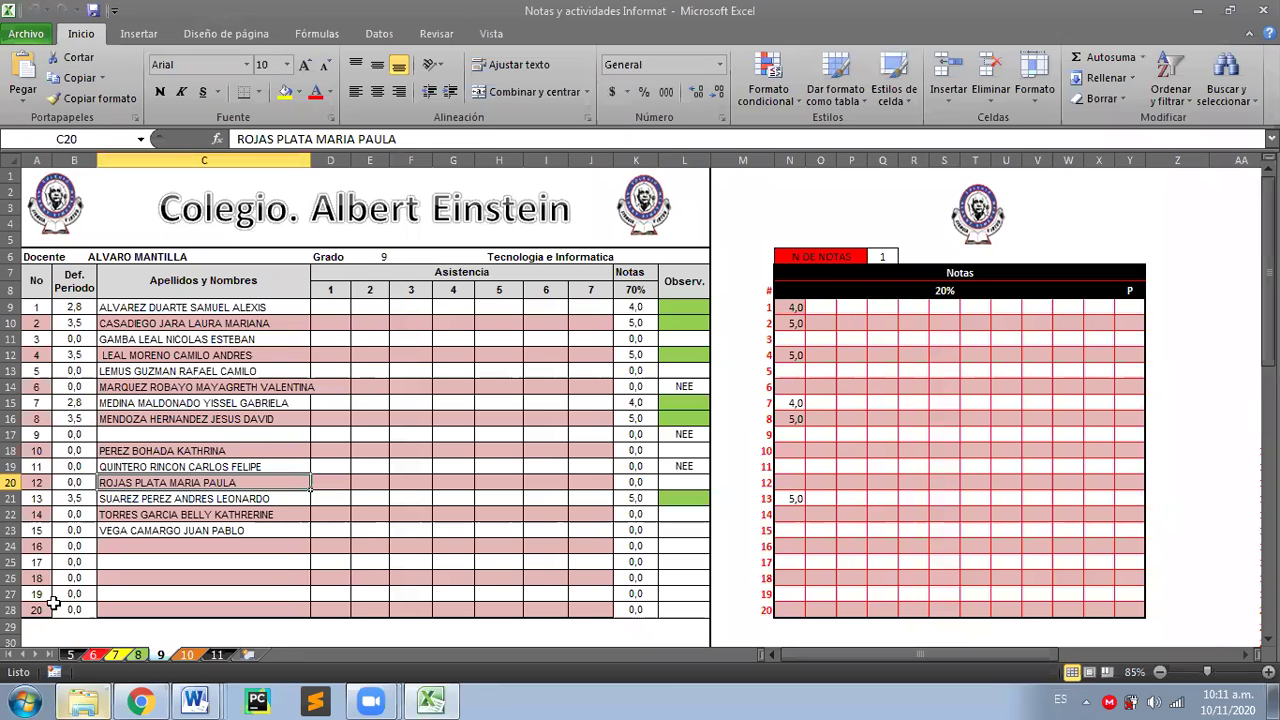
left_click(70, 654)
left_click(440, 416)
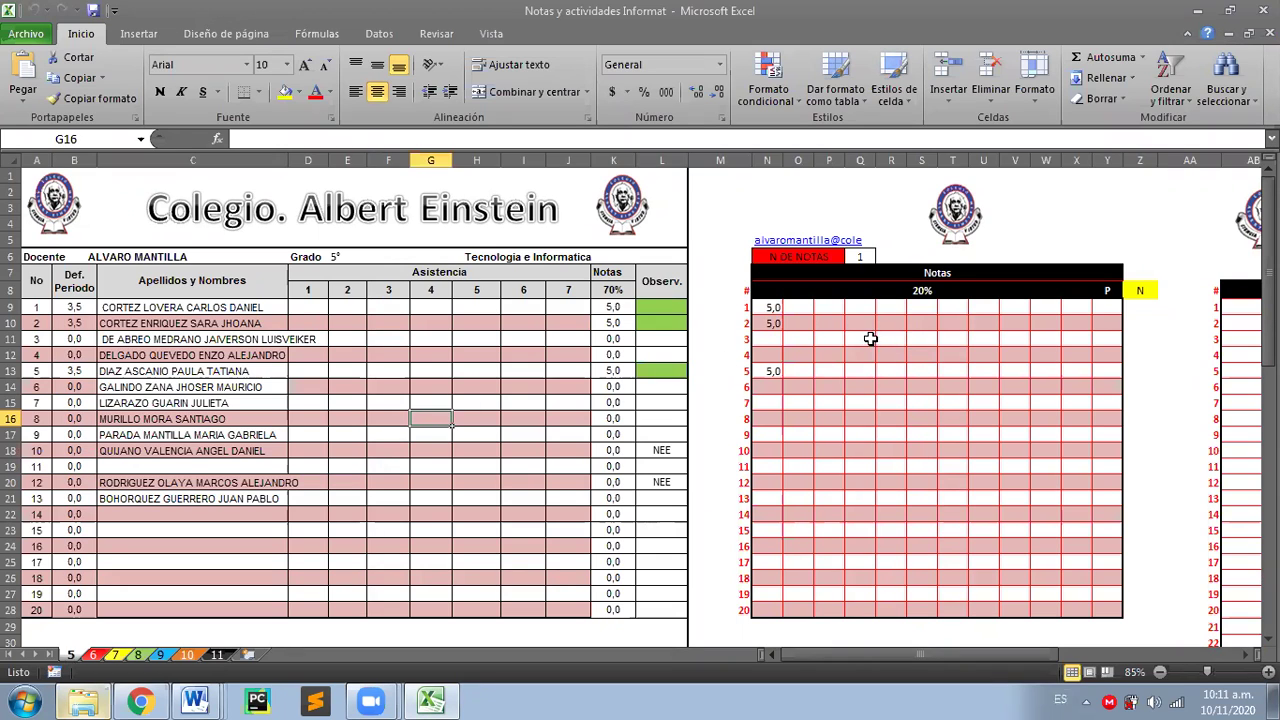
- Check which students in rows 9 to 13 already have a first grade in column N
left_click(772, 321)
left_click(770, 338)
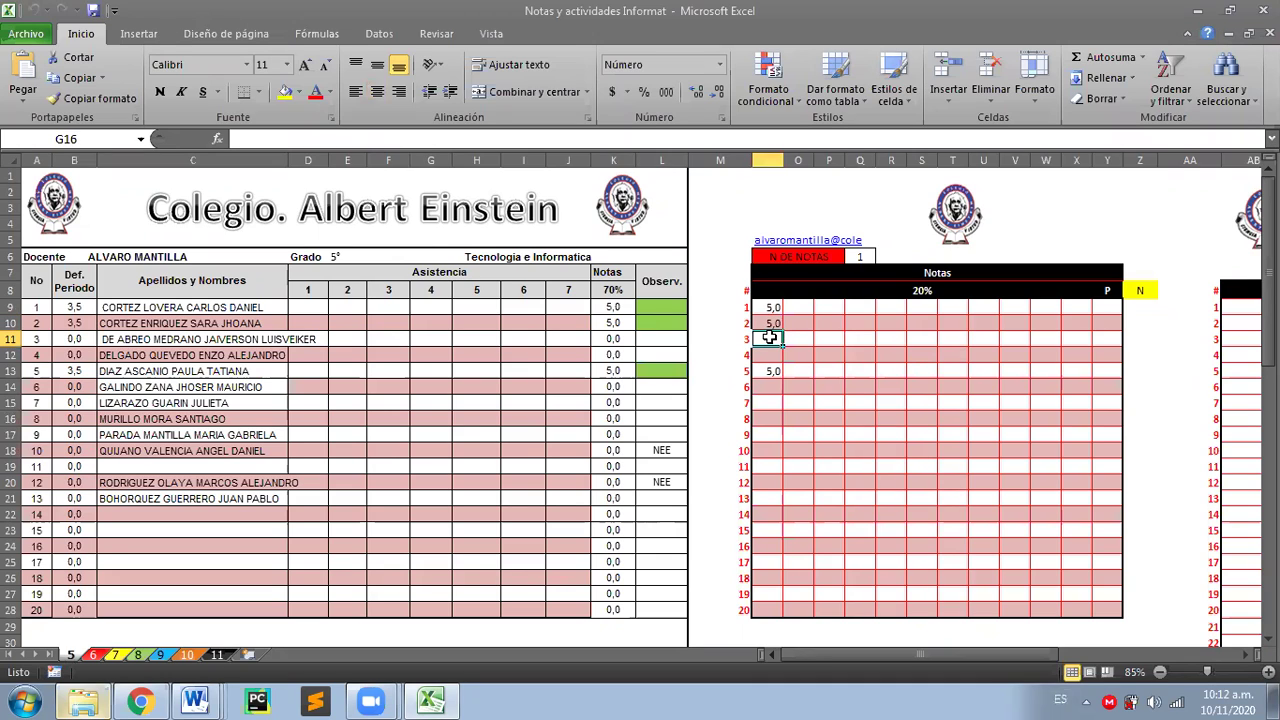
left_click(776, 322)
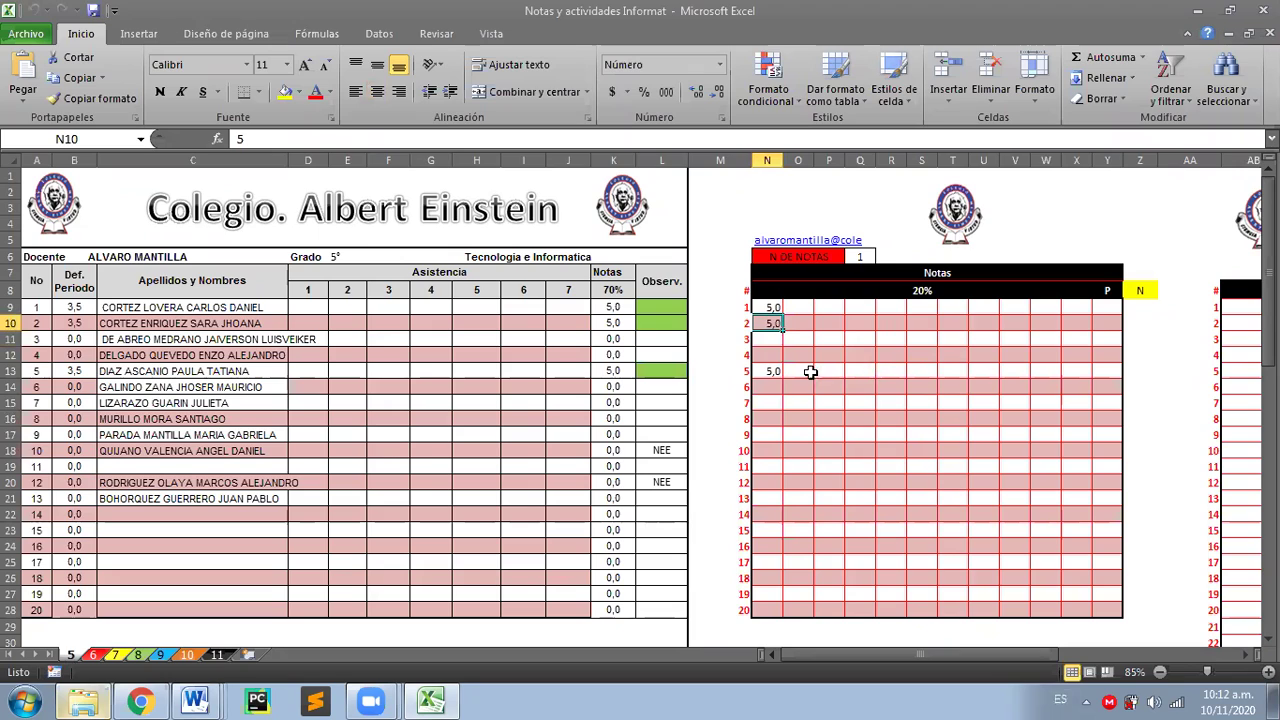
left_click(772, 339)
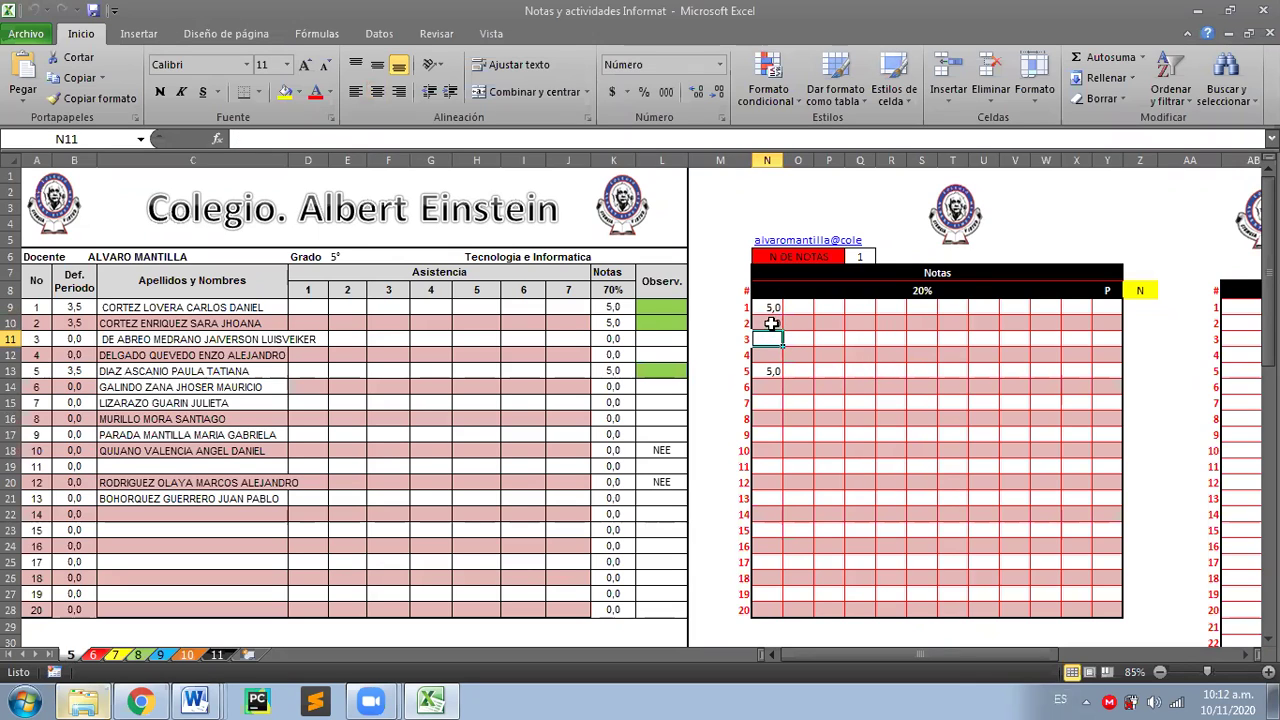
left_click(768, 323)
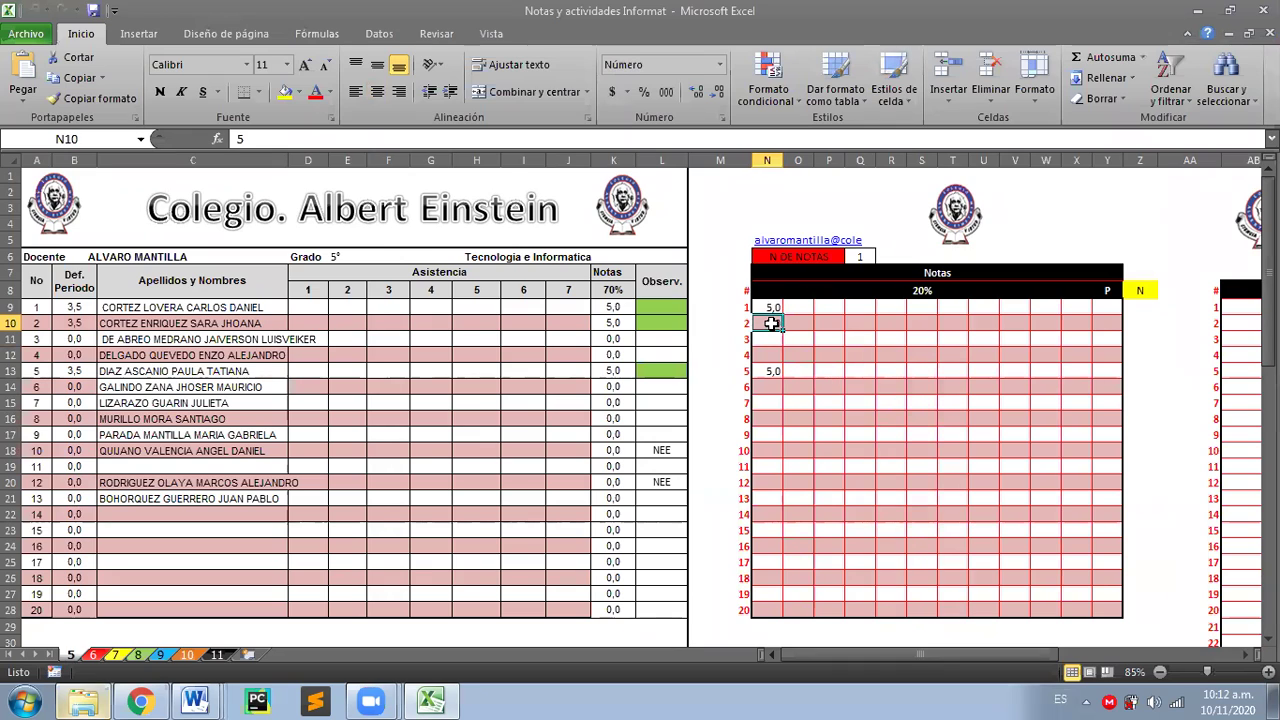
left_click(231, 319)
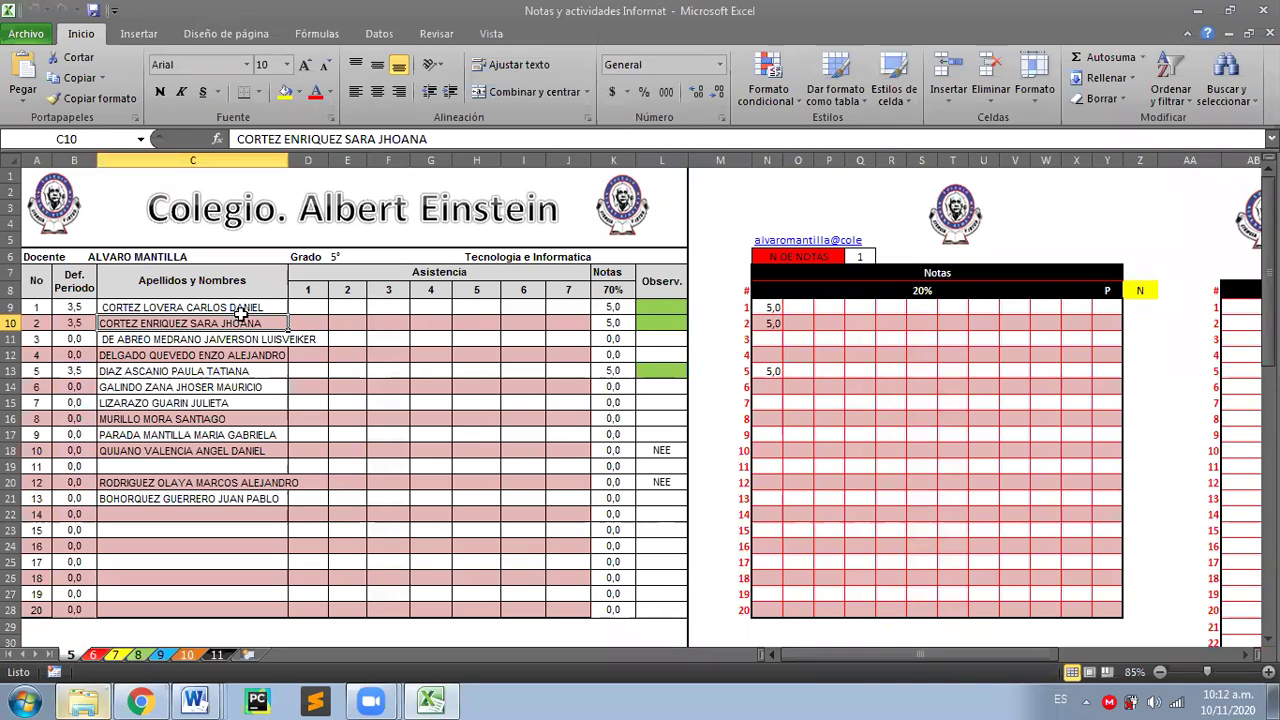
left_click(247, 307)
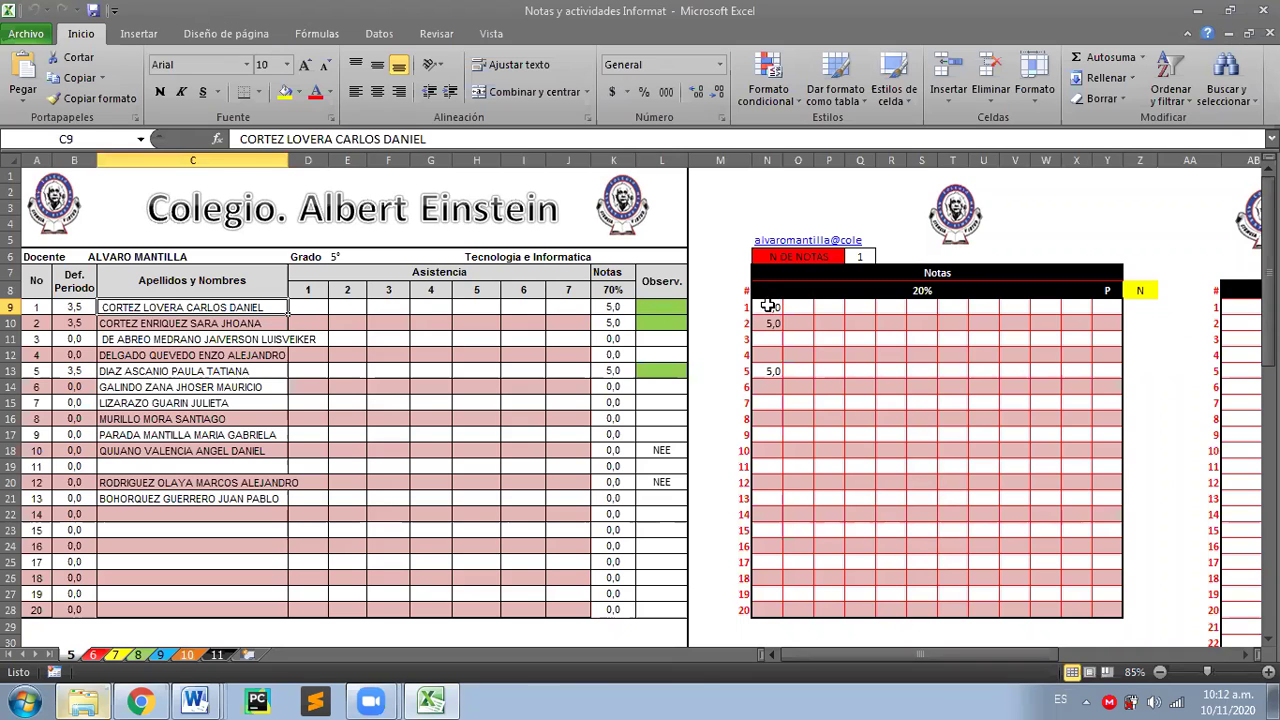
left_click_drag(766, 306, 766, 323)
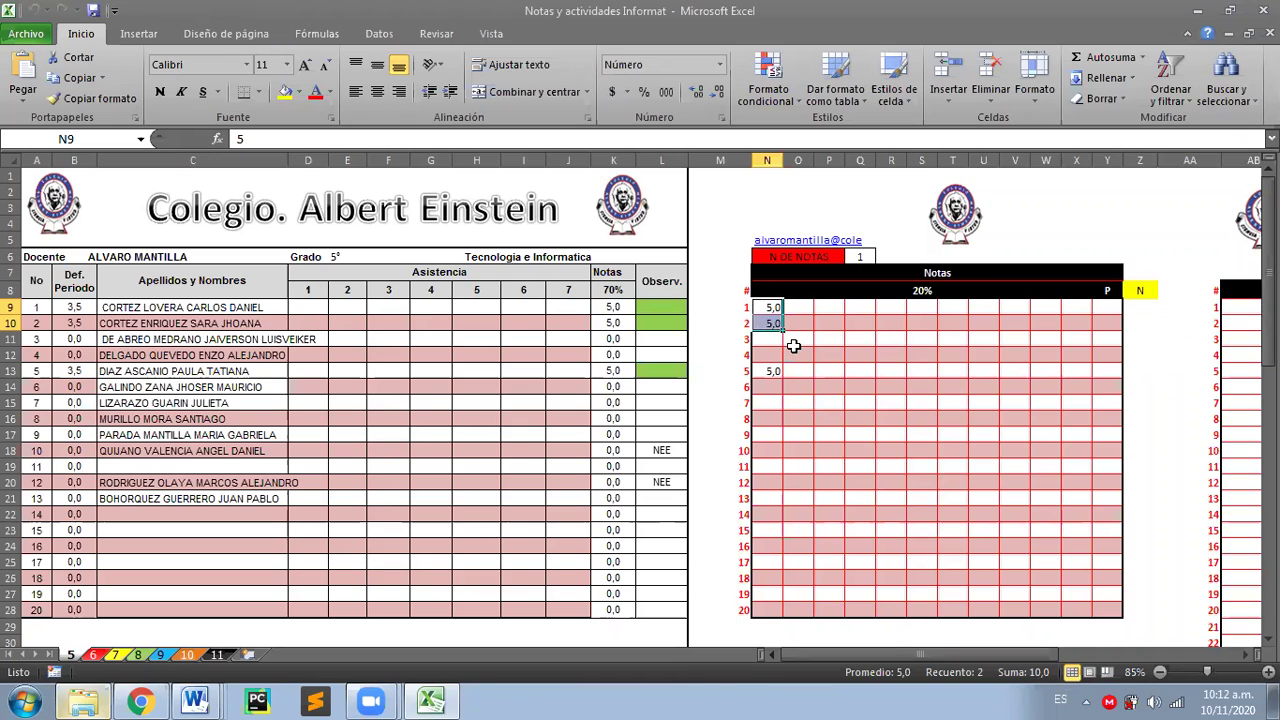
left_click(255, 311)
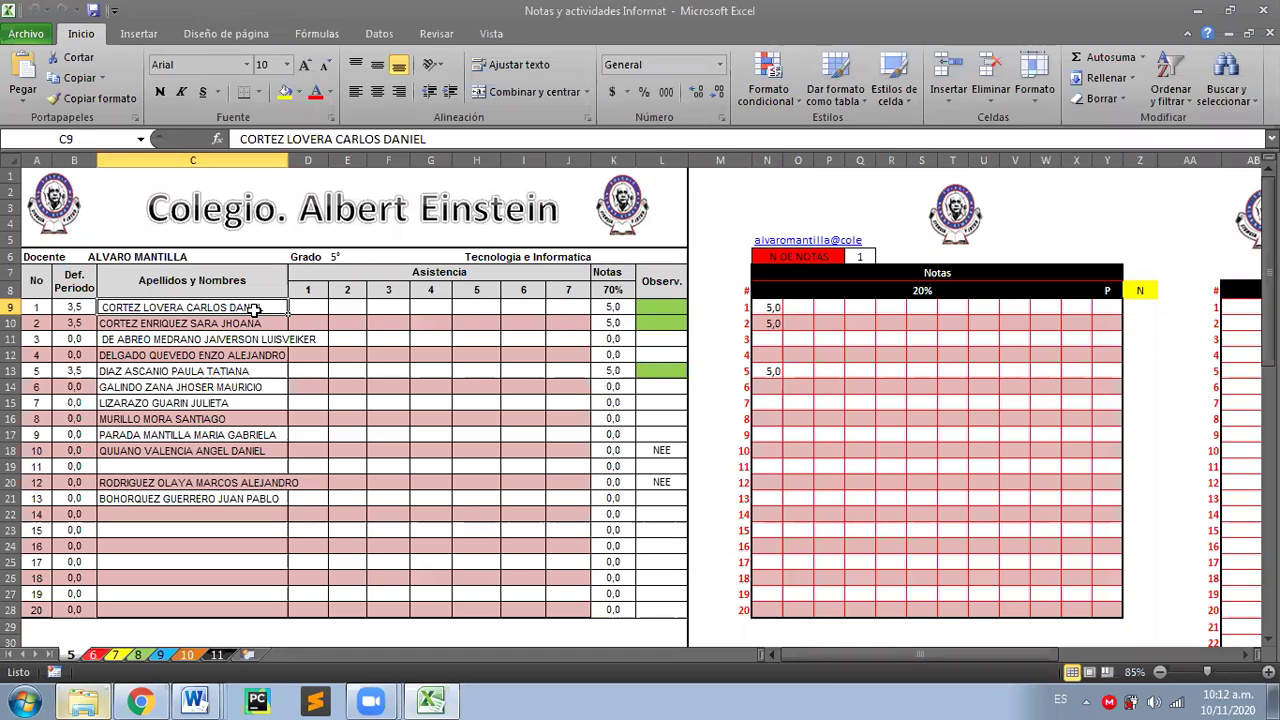
left_click(776, 307)
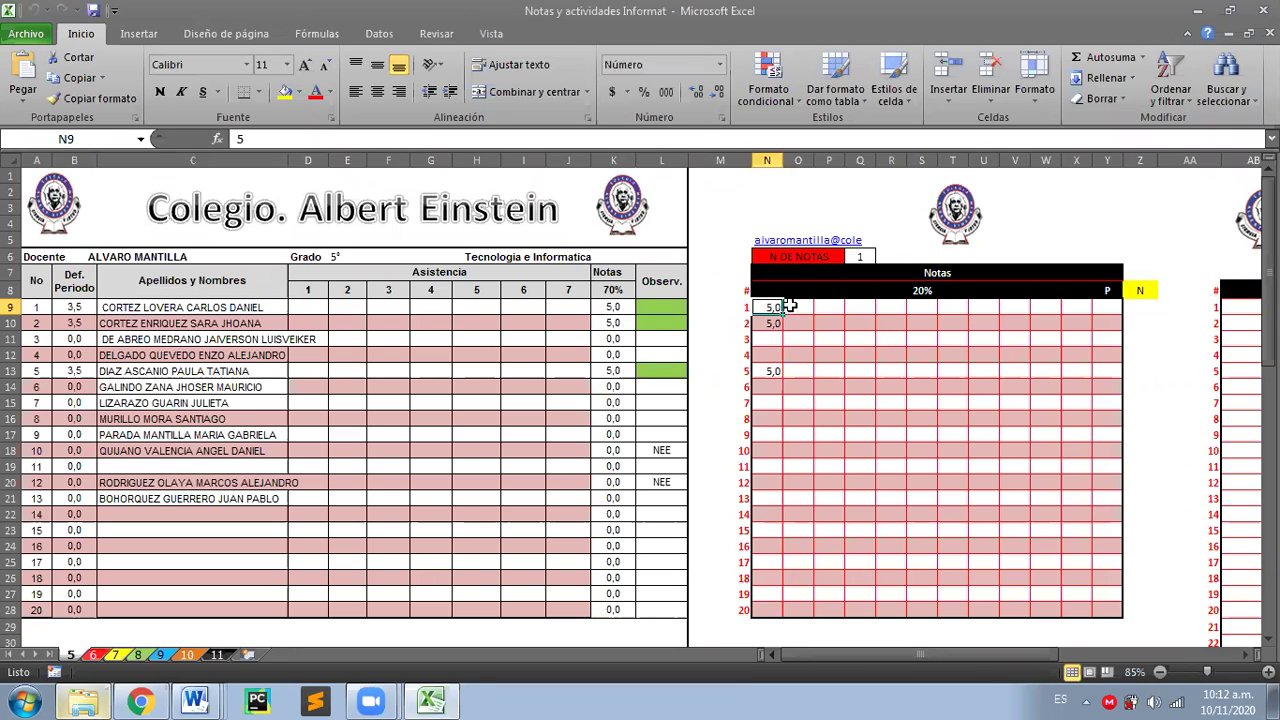
left_click(767, 340)
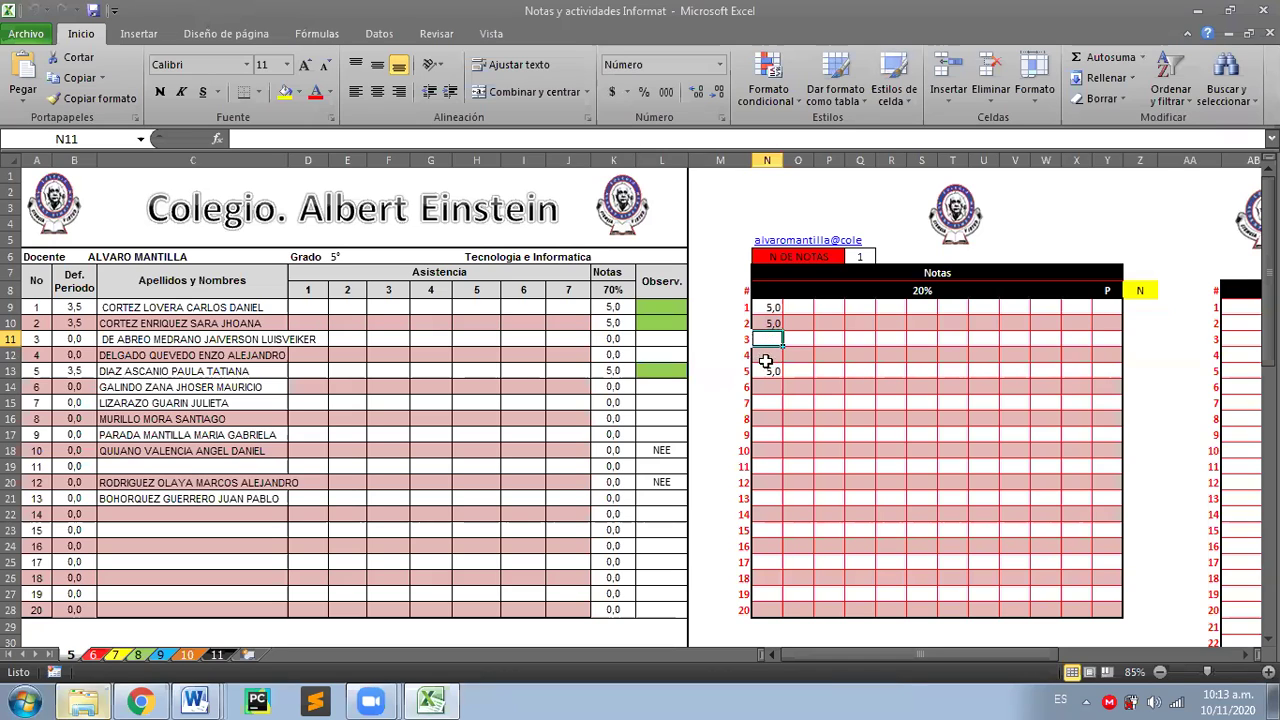
left_click(766, 370)
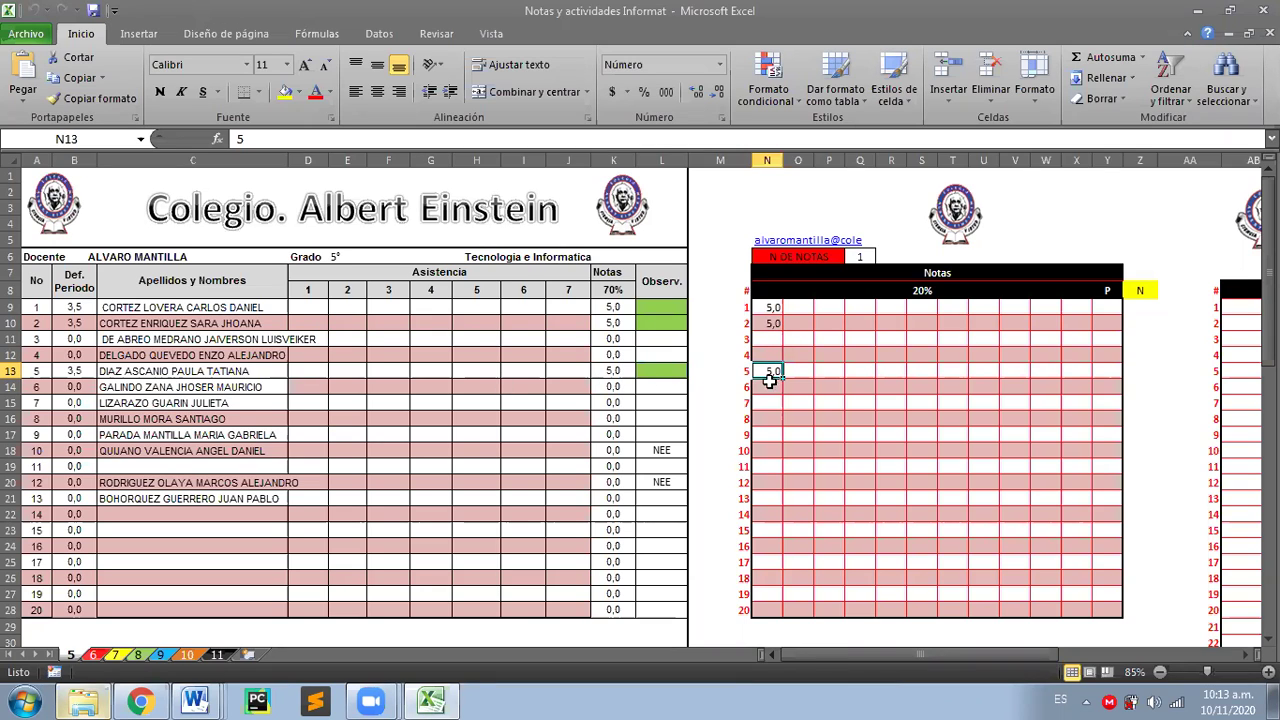
left_click(785, 339)
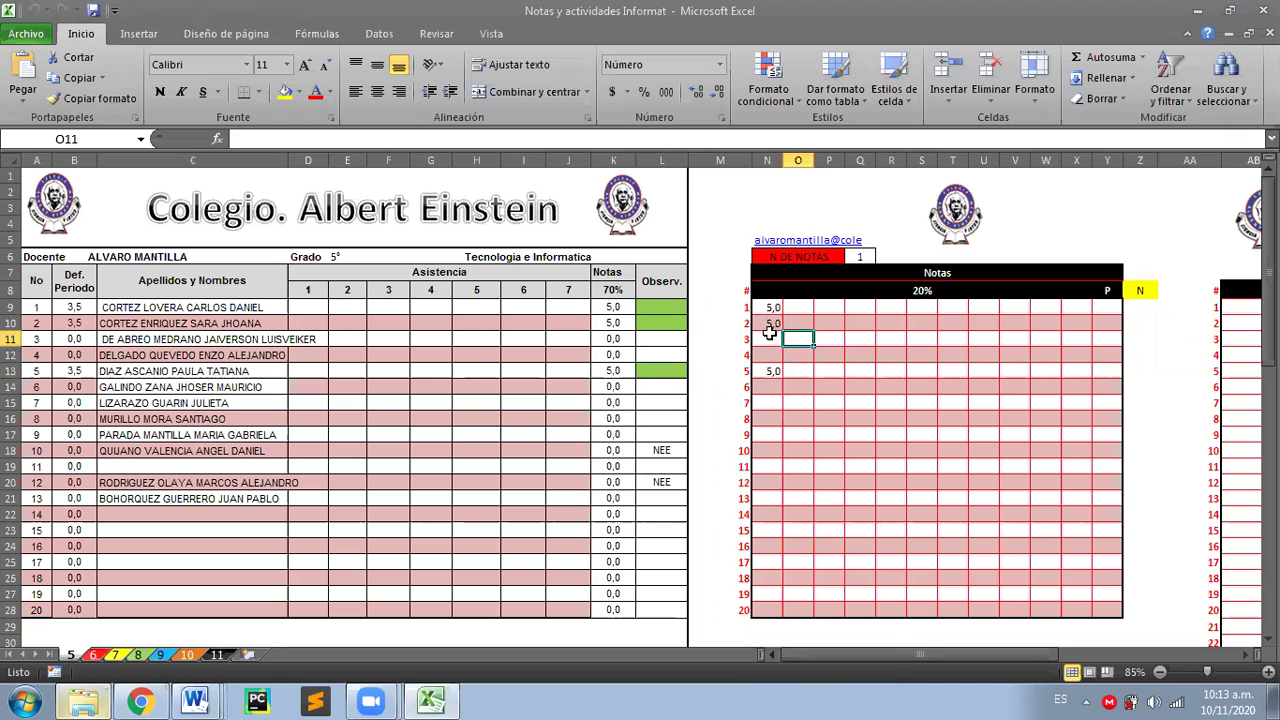
- Enter the grade 1 in the empty first-grade cells N11, N12 and N14 to N21
left_click(768, 338)
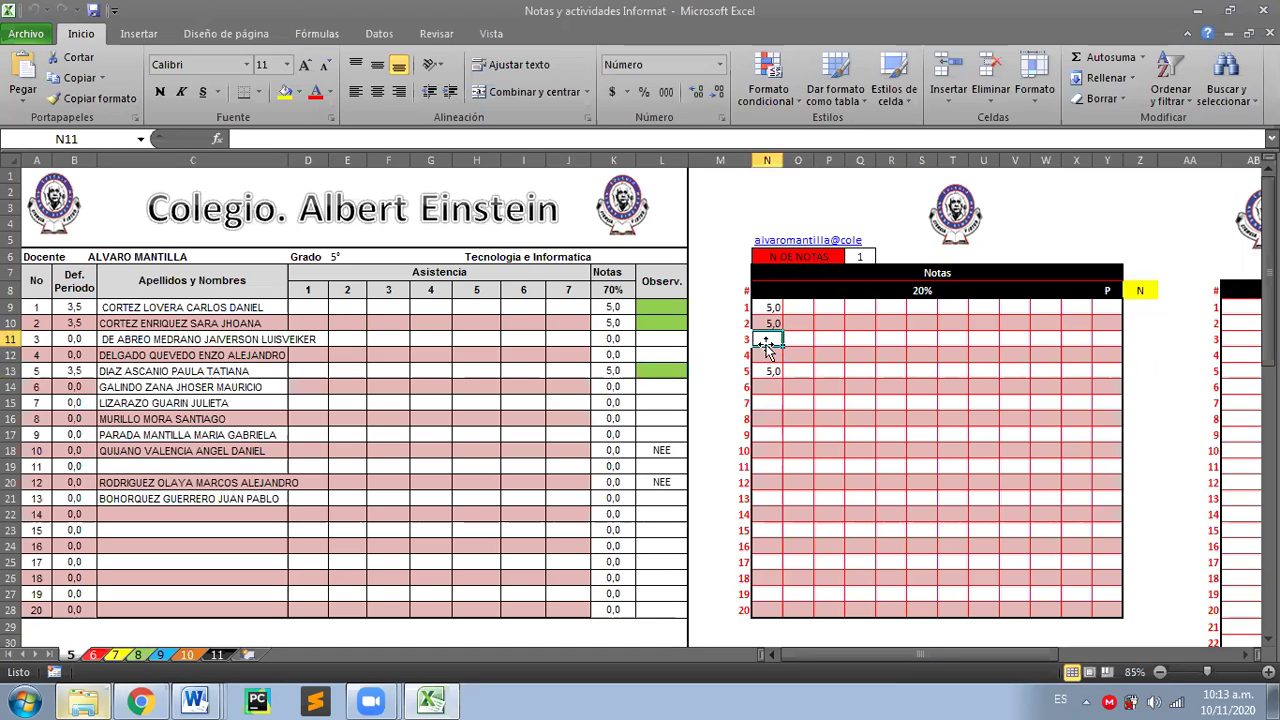
type("1")
key("Return")
type("1")
left_click(771, 386)
type("1")
key("Return")
type("1")
key("Return")
type("1")
key("Return")
type("1")
key("Return")
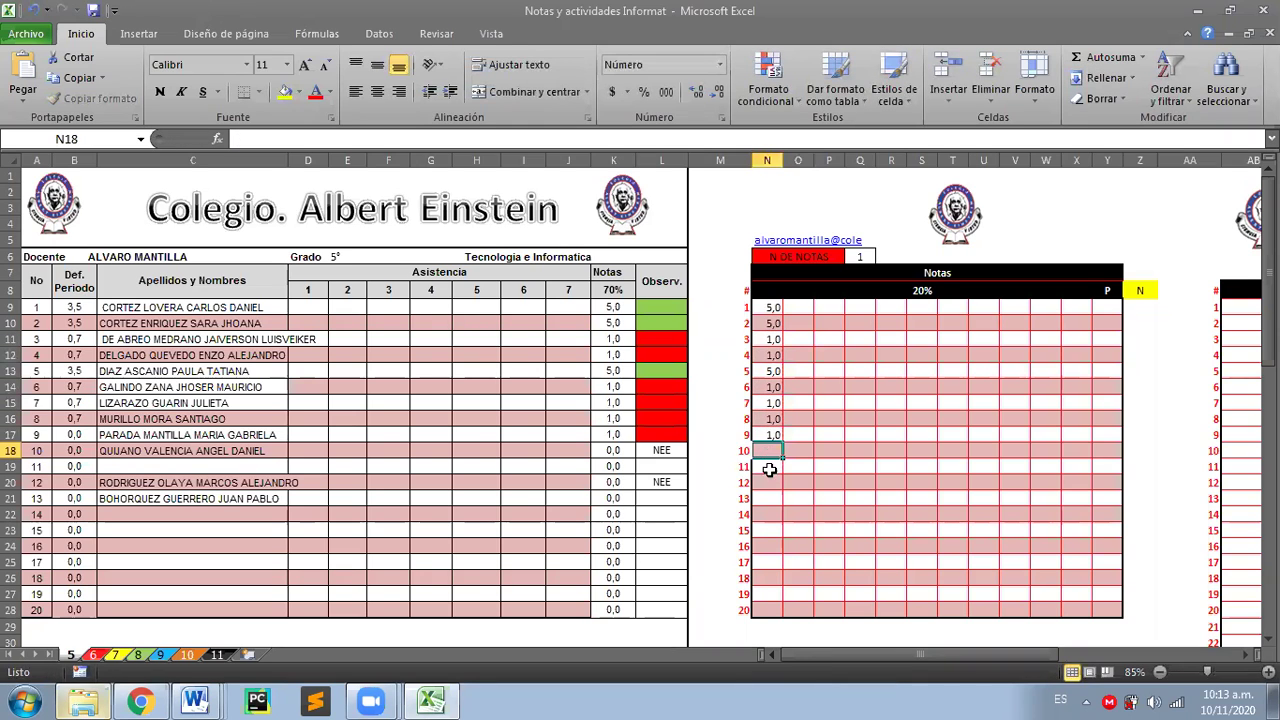
type("1")
key("Return")
type("1")
key("Return")
type("1")
key("Return")
type("1")
left_click(788, 514)
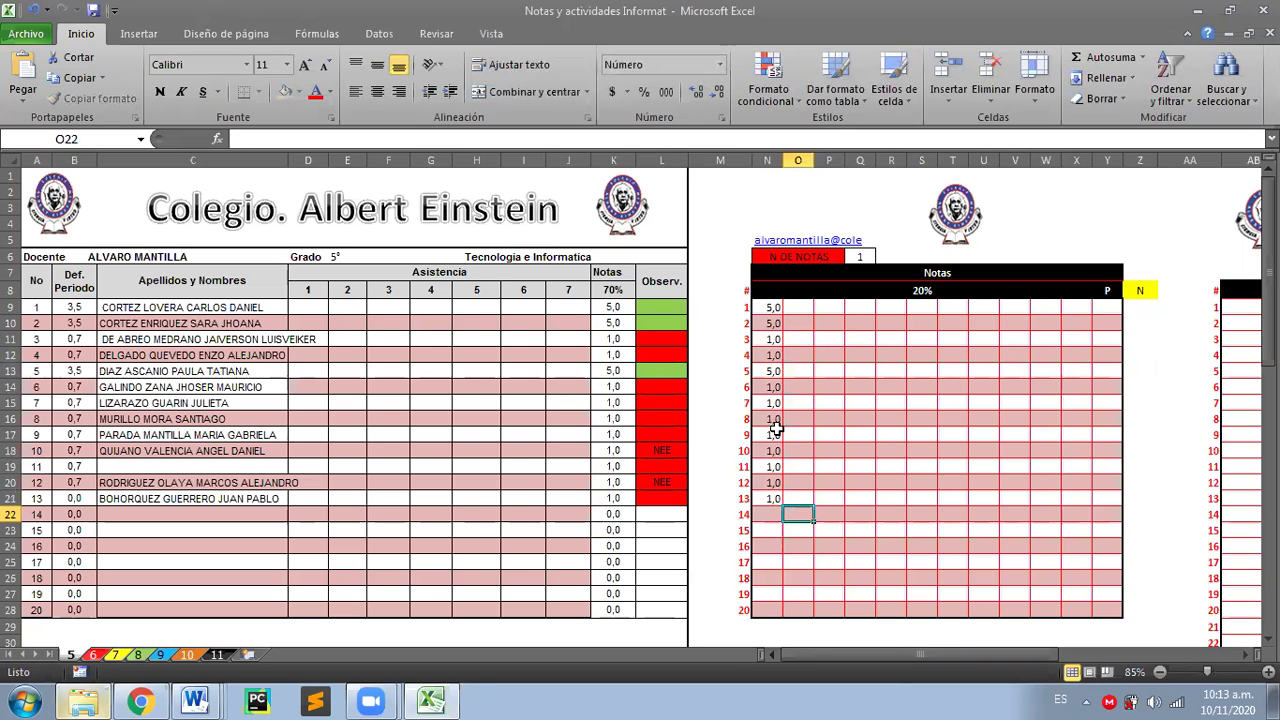
left_click_drag(812, 300, 1100, 520)
left_click(914, 542)
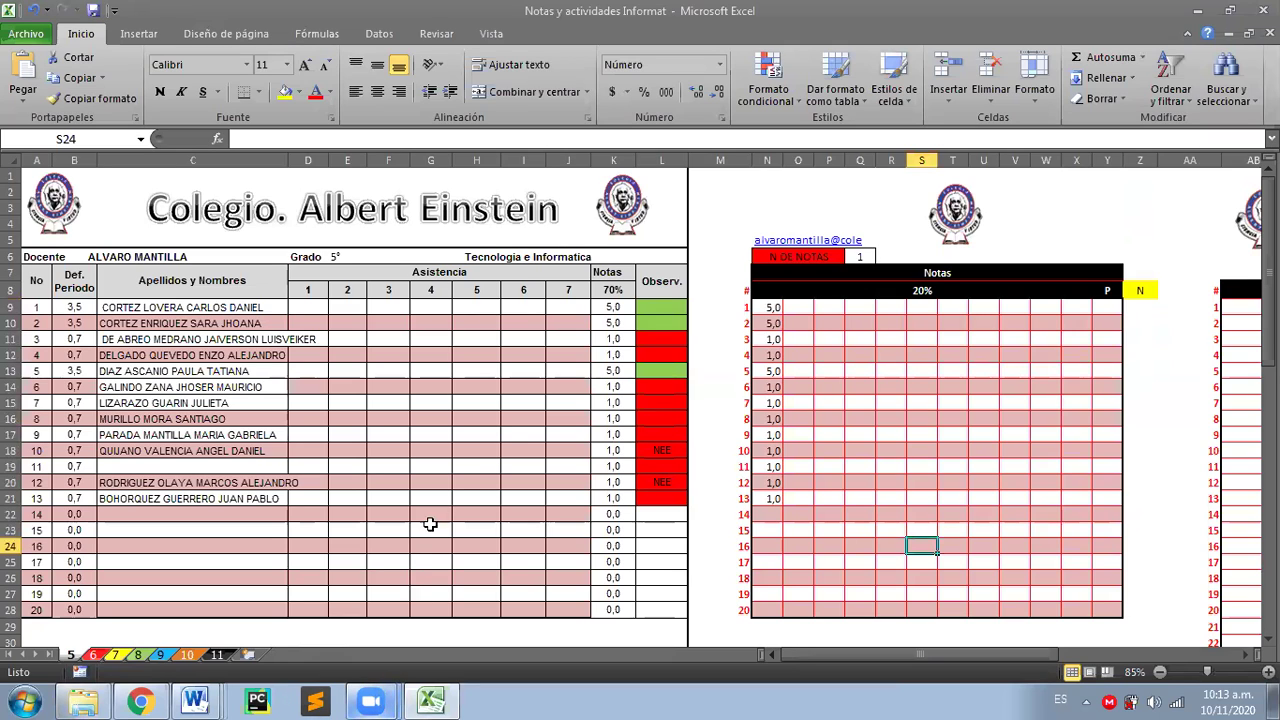
left_click(507, 428)
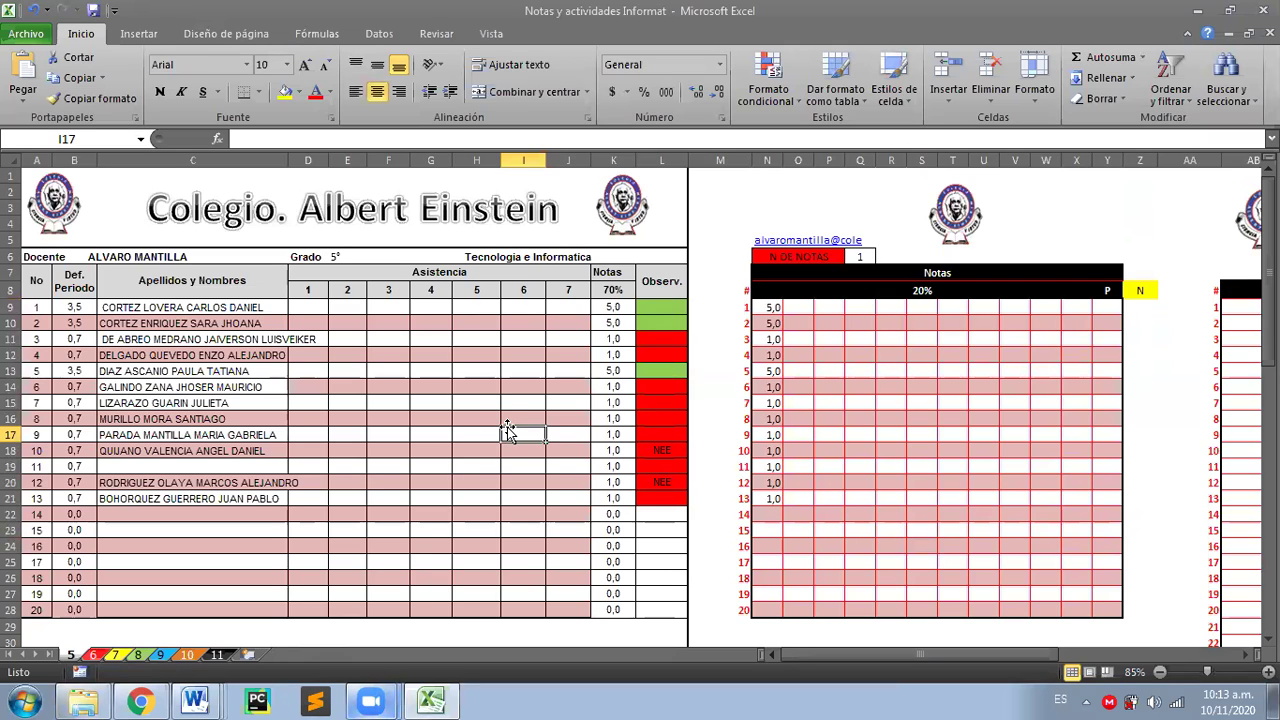
left_click(916, 372)
- Replace the first entry under Conceptos Calificativos, in cell AB9, with TRABAJO DE NORMAS ICONTEC
left_click_drag(862, 654, 983, 634)
left_click(968, 307)
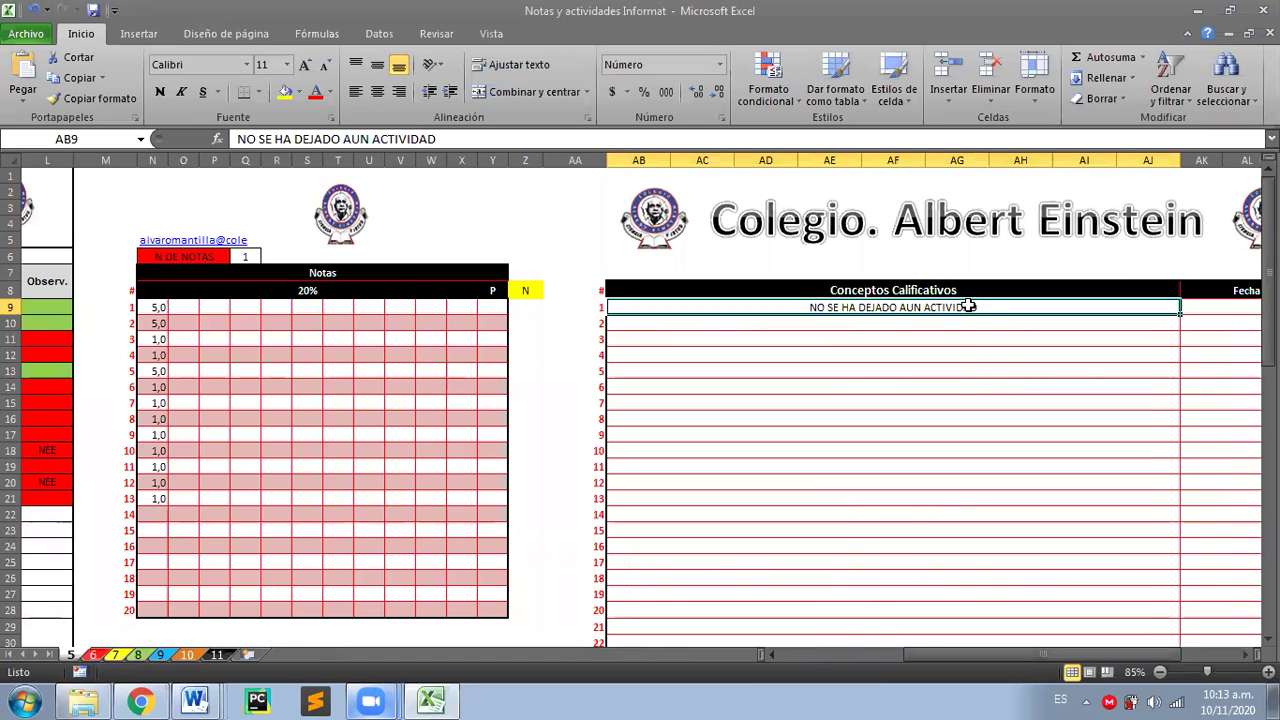
type("trabajo")
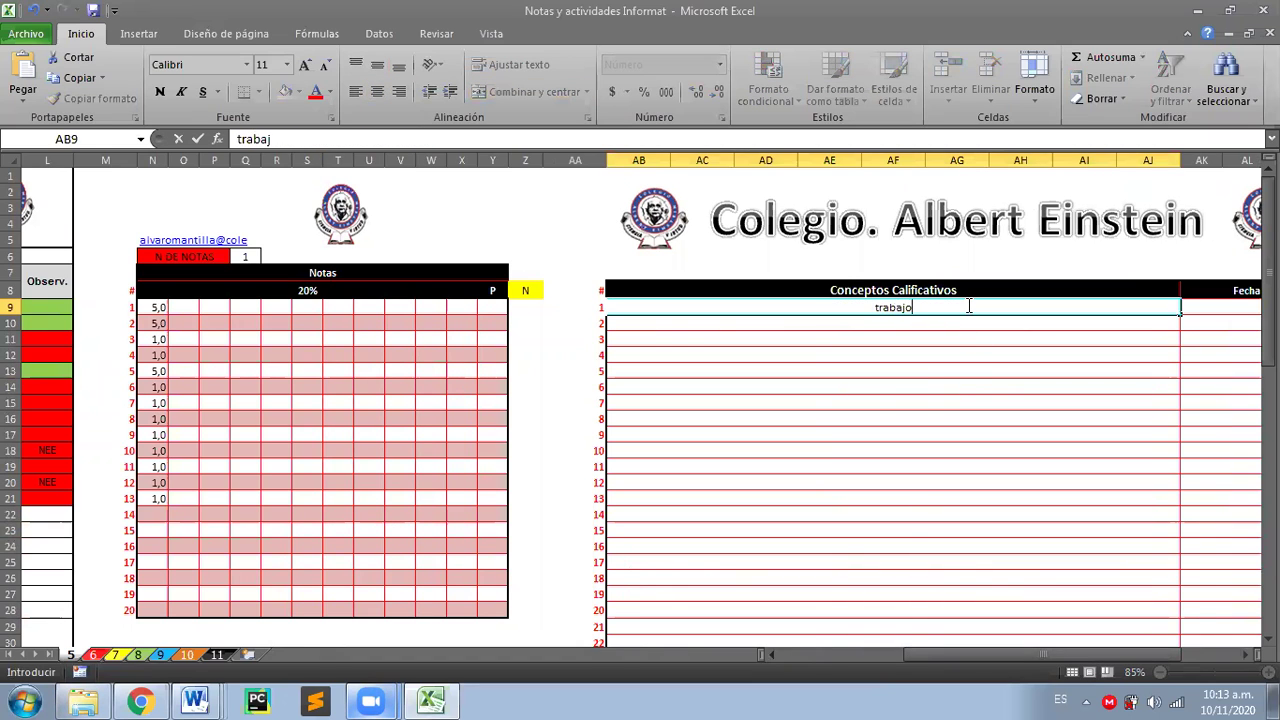
key("BackSpace")
key("BackSpace")
key("BackSpace")
key("BackSpace")
key("BackSpace")
key("BackSpace")
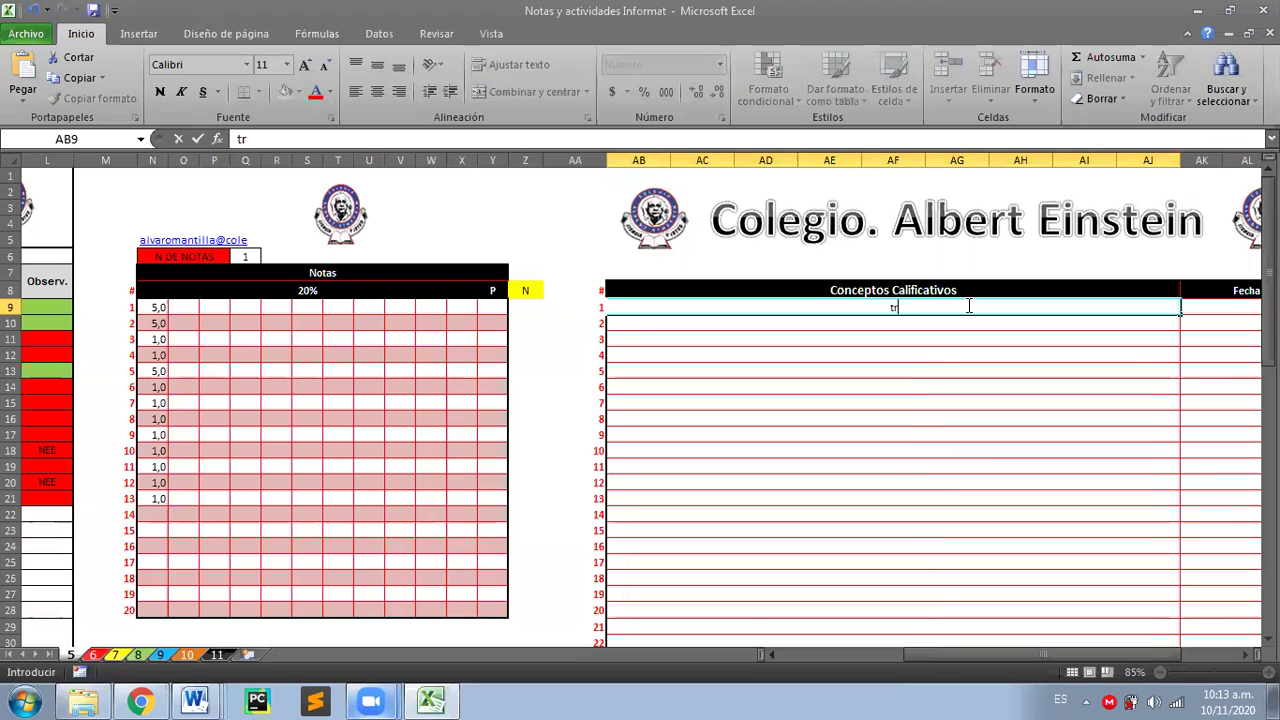
type("TRABAJO DE NORMA")
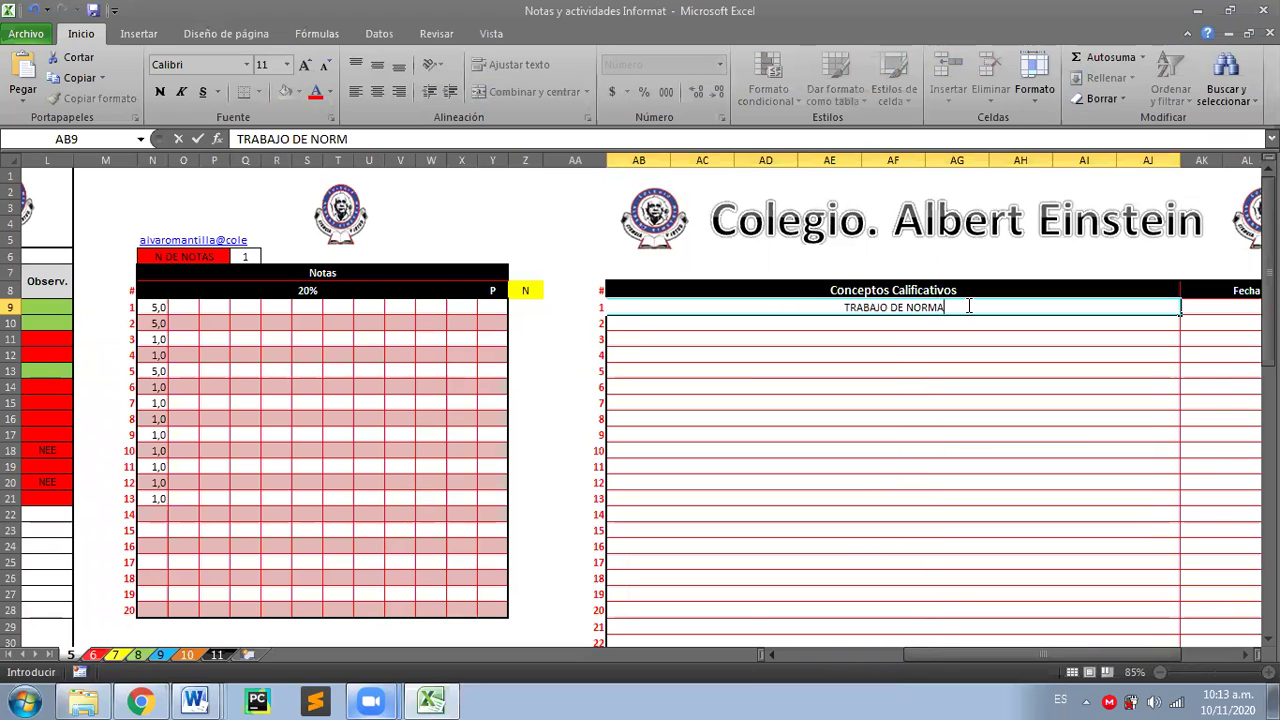
type("S ICONTEC")
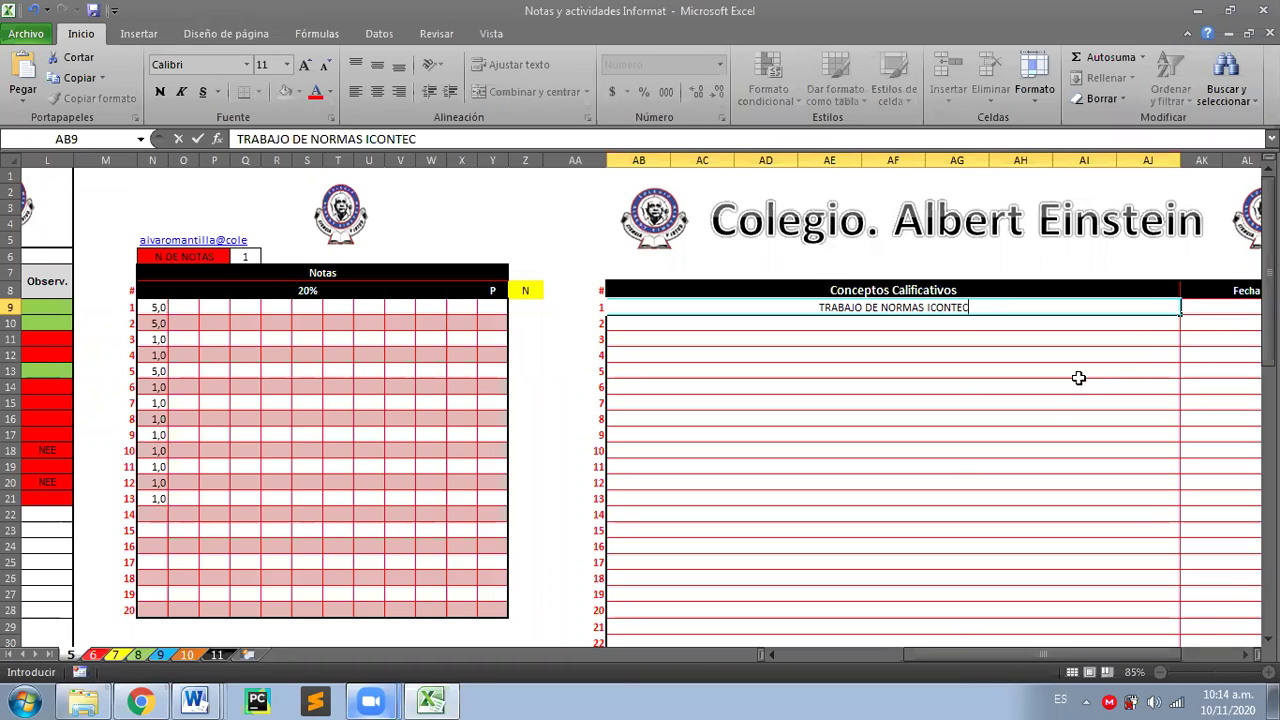
left_click(1000, 374)
left_click_drag(967, 655, 815, 652)
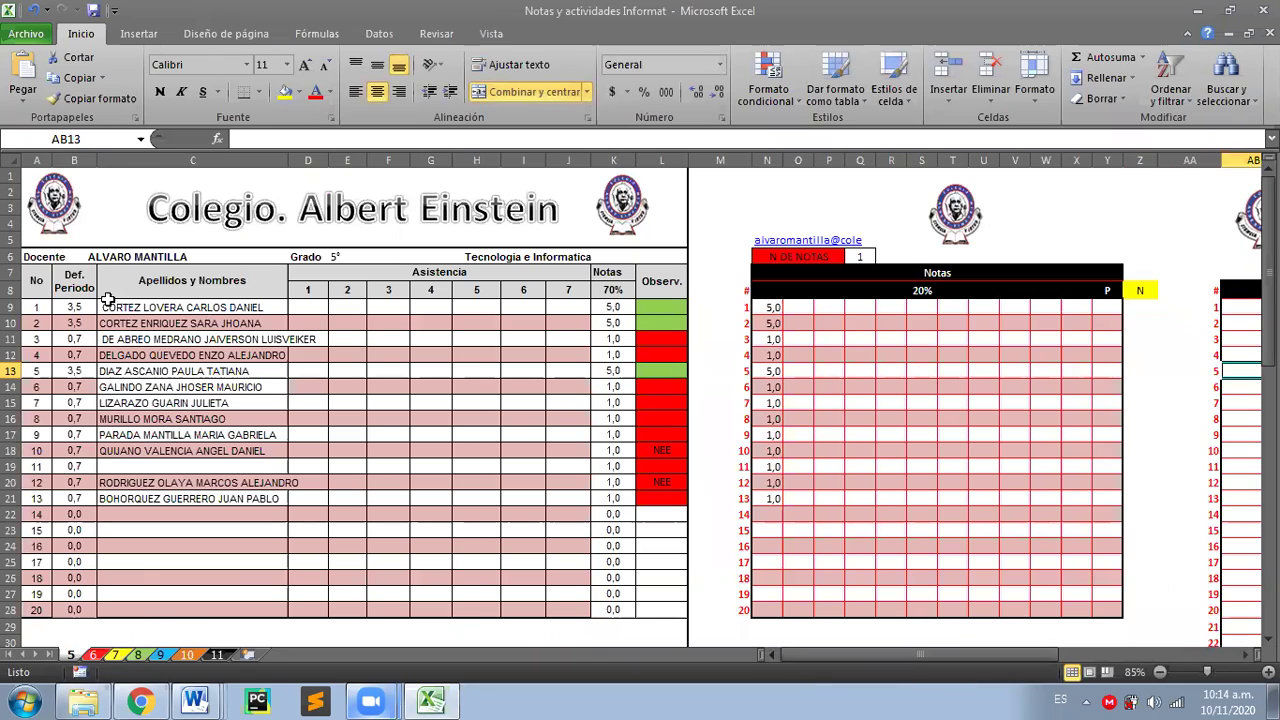
left_click(12, 323)
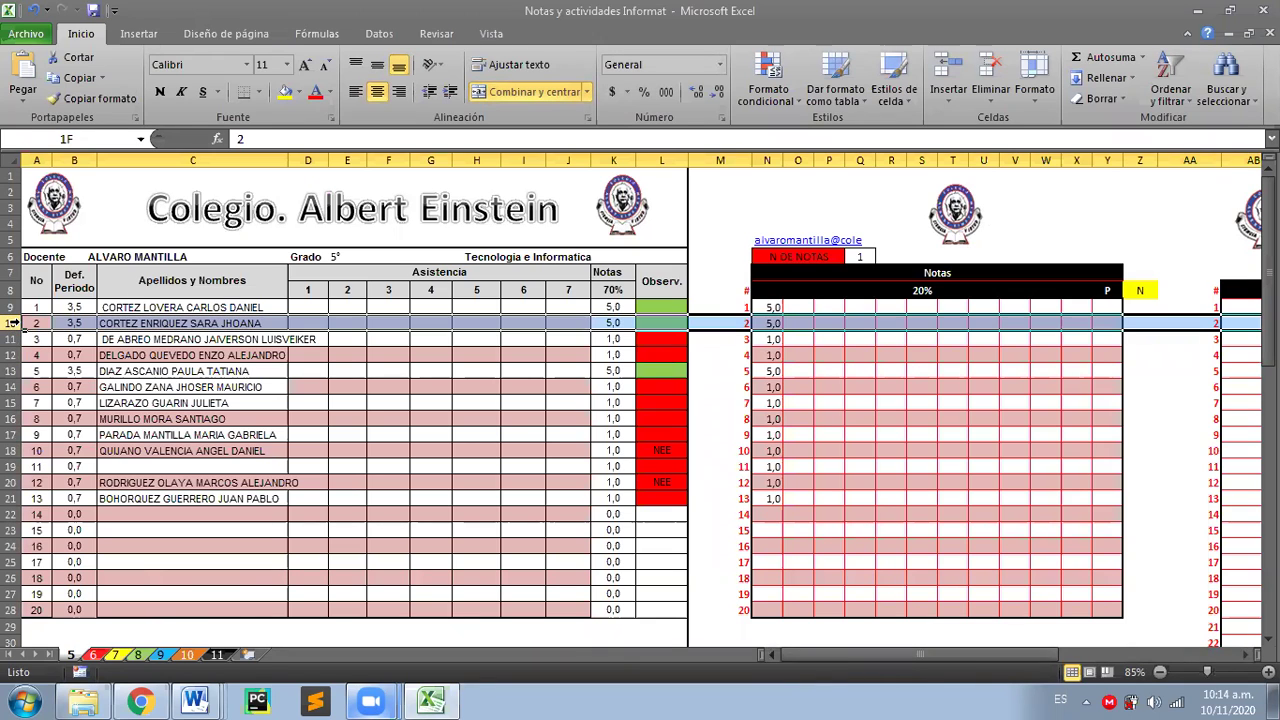
left_click(104, 386)
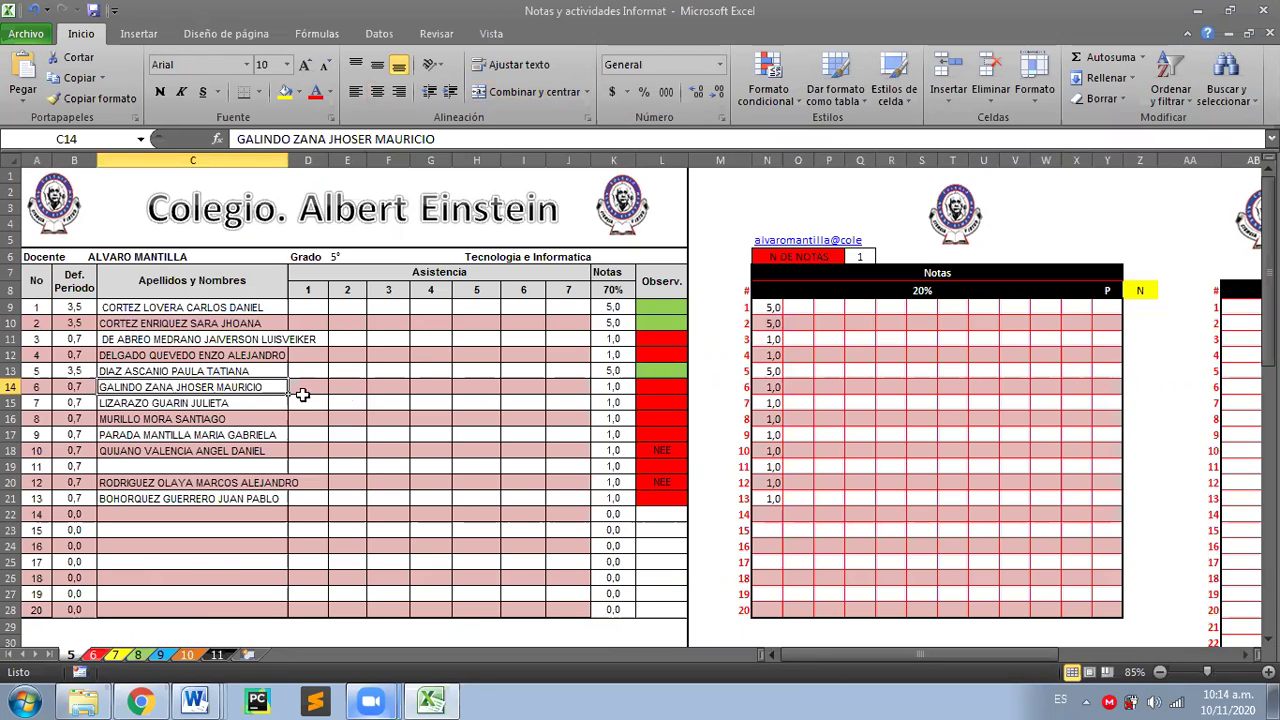
left_click(380, 386)
scroll(375, 382, "up", 1, "ctrl")
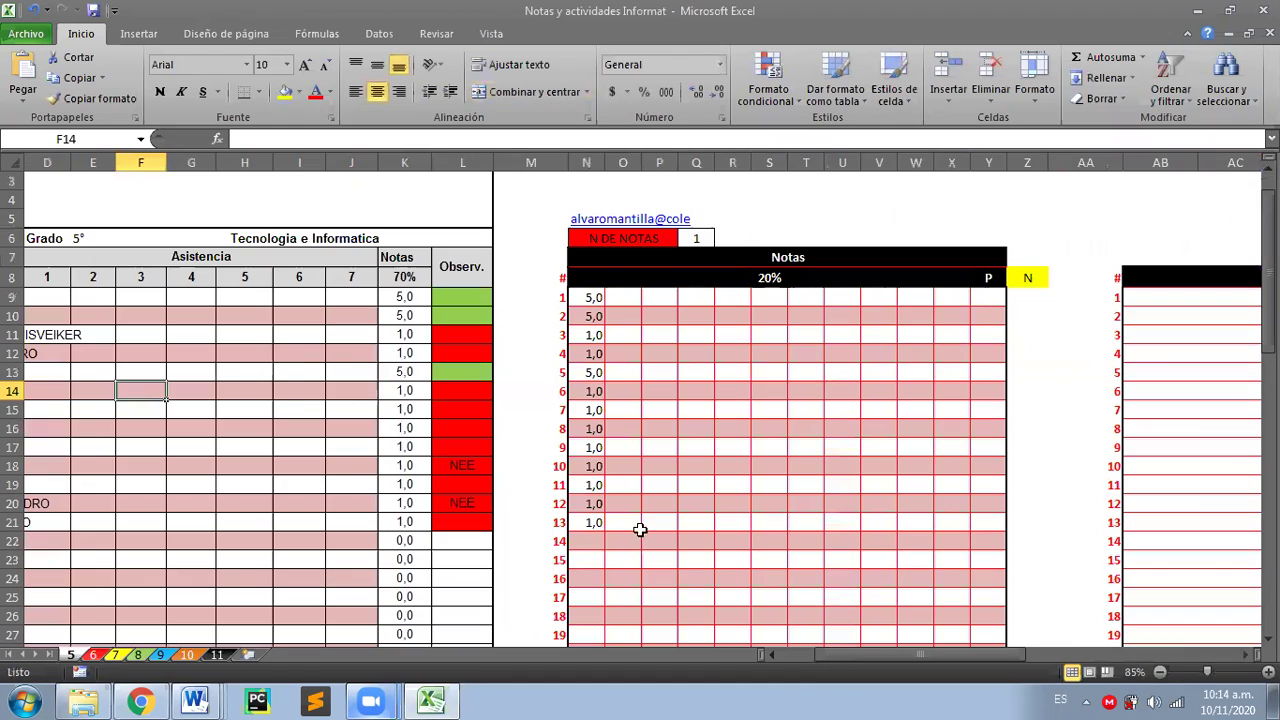
- Check the first grades in column N, especially rows 13 to 21, against the student list on sheet 5
left_click_drag(808, 651, 808, 653)
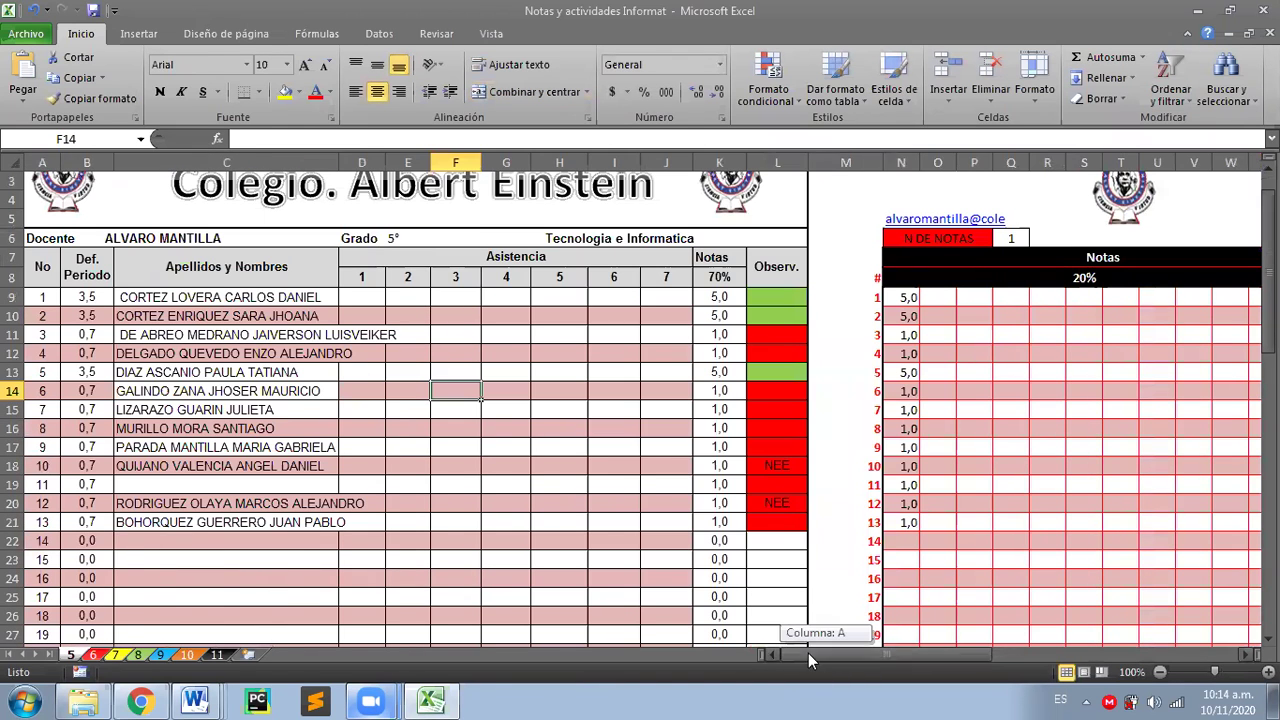
left_click(572, 466)
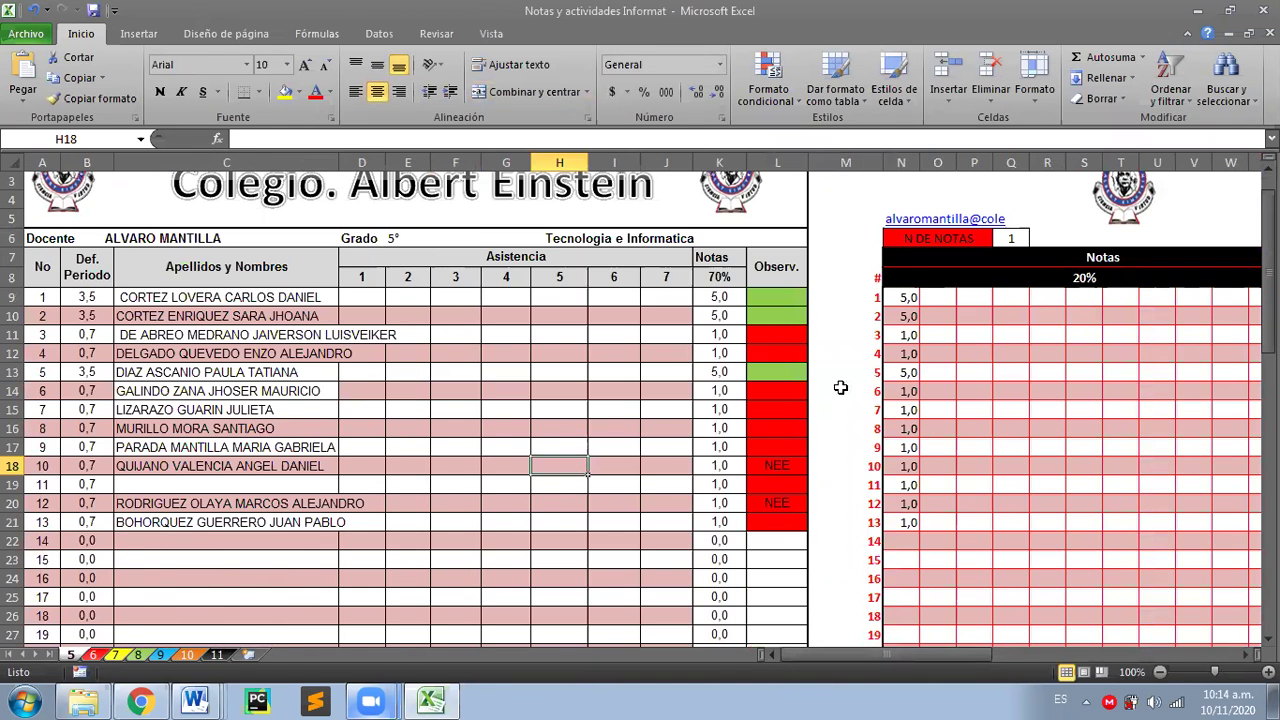
left_click_drag(908, 392, 905, 515)
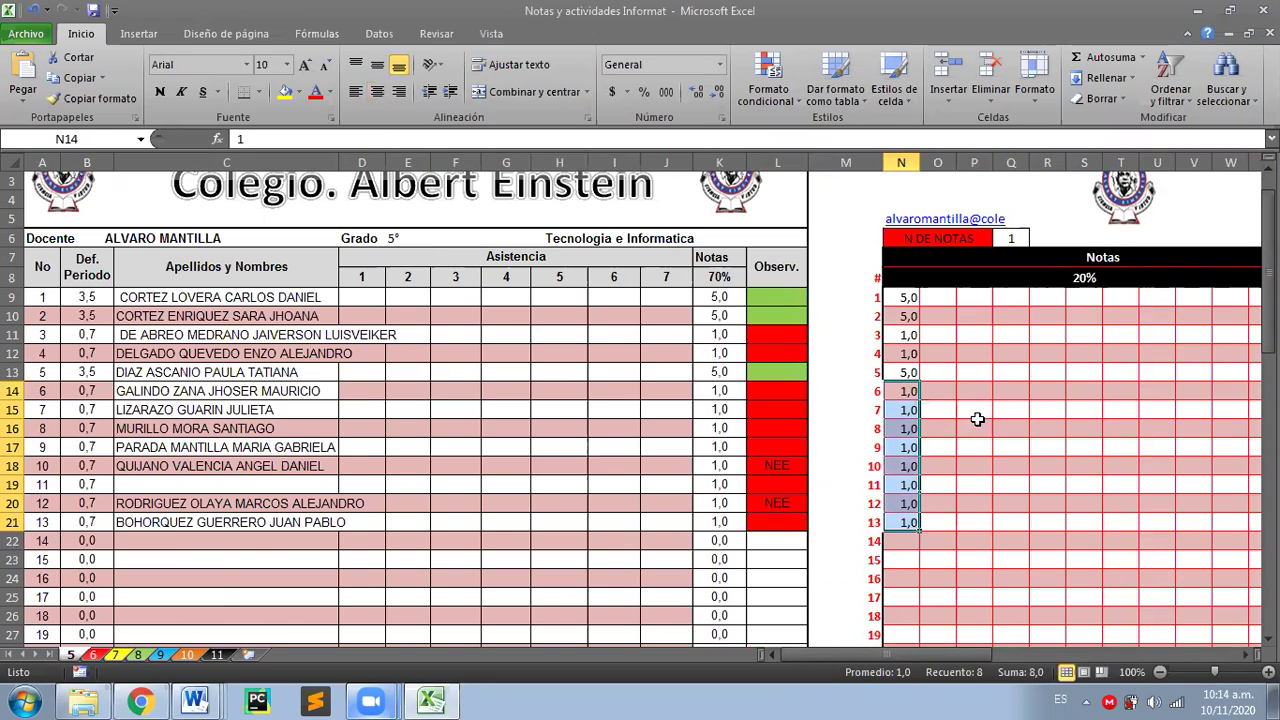
left_click(908, 368)
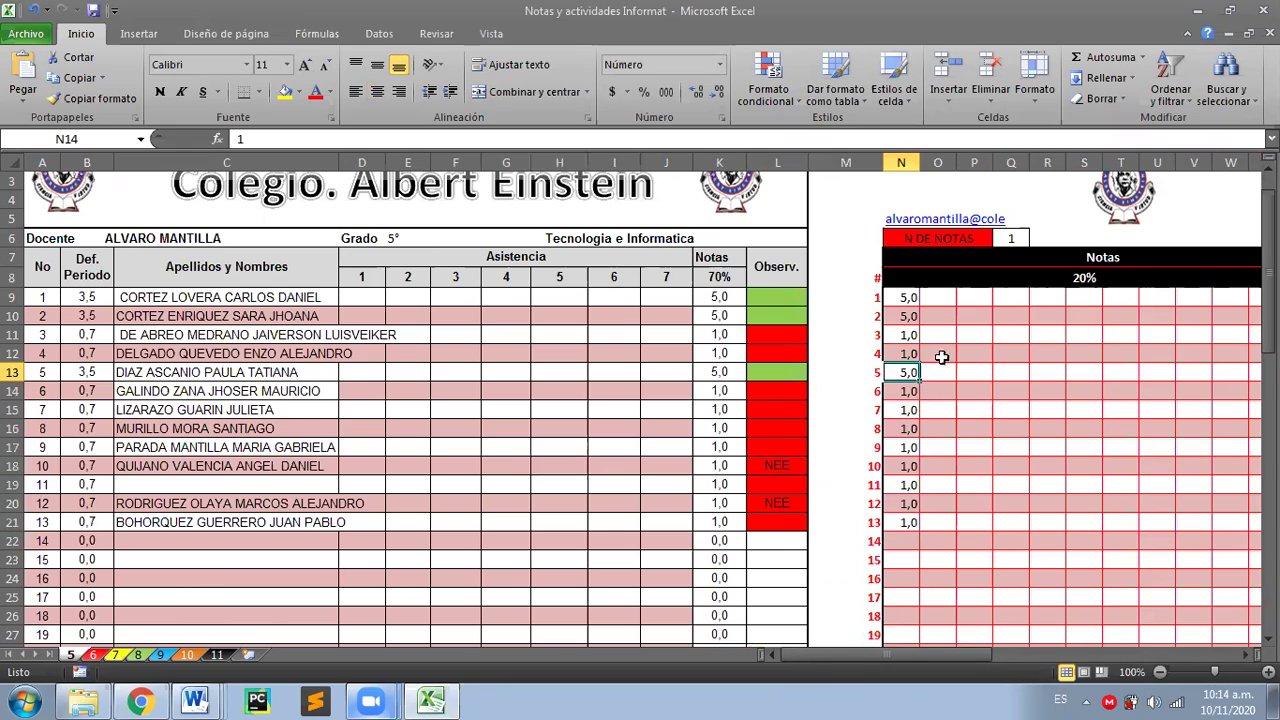
left_click(982, 350)
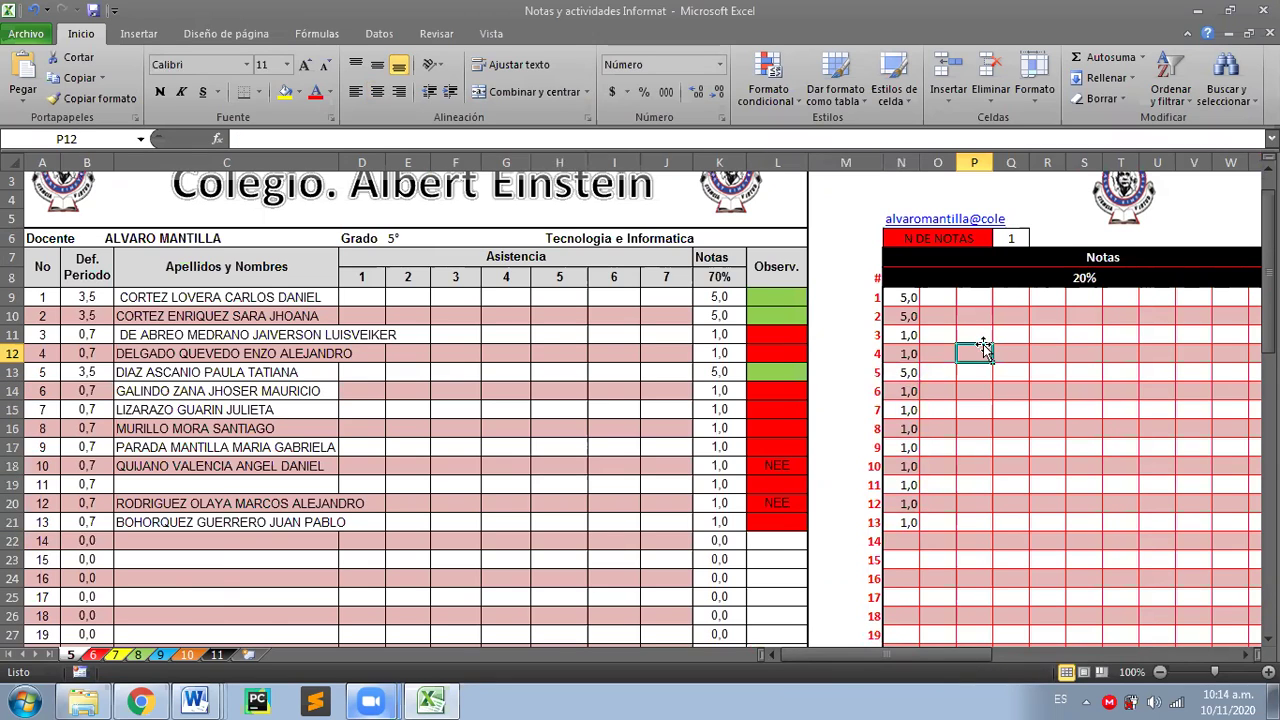
left_click(545, 350)
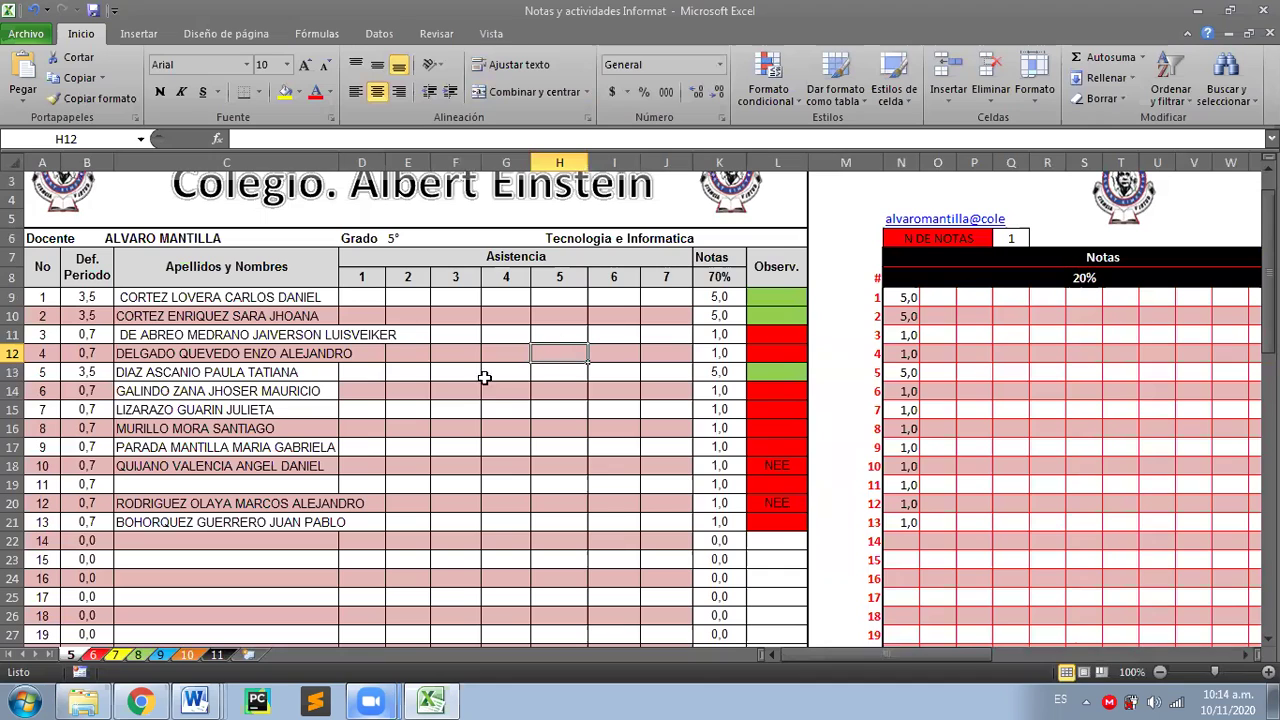
- Switch to the copia document in Word and check its cover and the heading of its introduction page
left_click(197, 700)
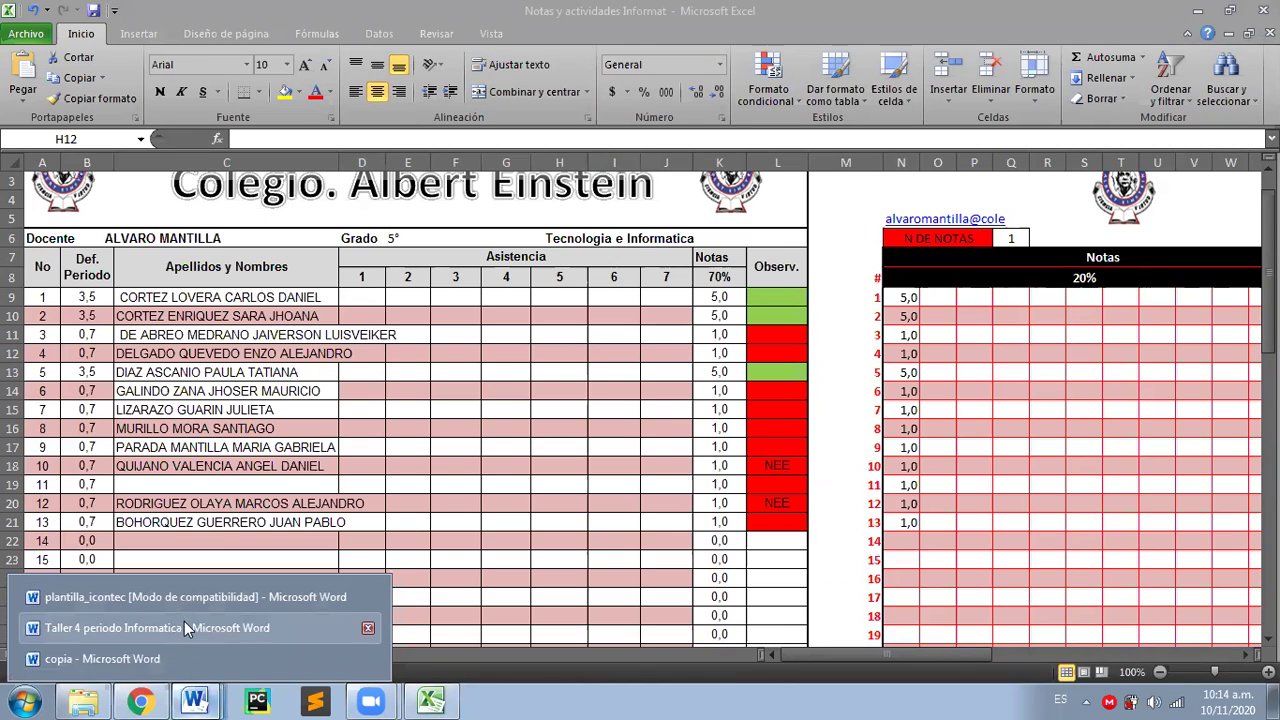
left_click(184, 659)
scroll(418, 322, "down", 2)
scroll(418, 322, "up", 2)
scroll(408, 268, "down", 4)
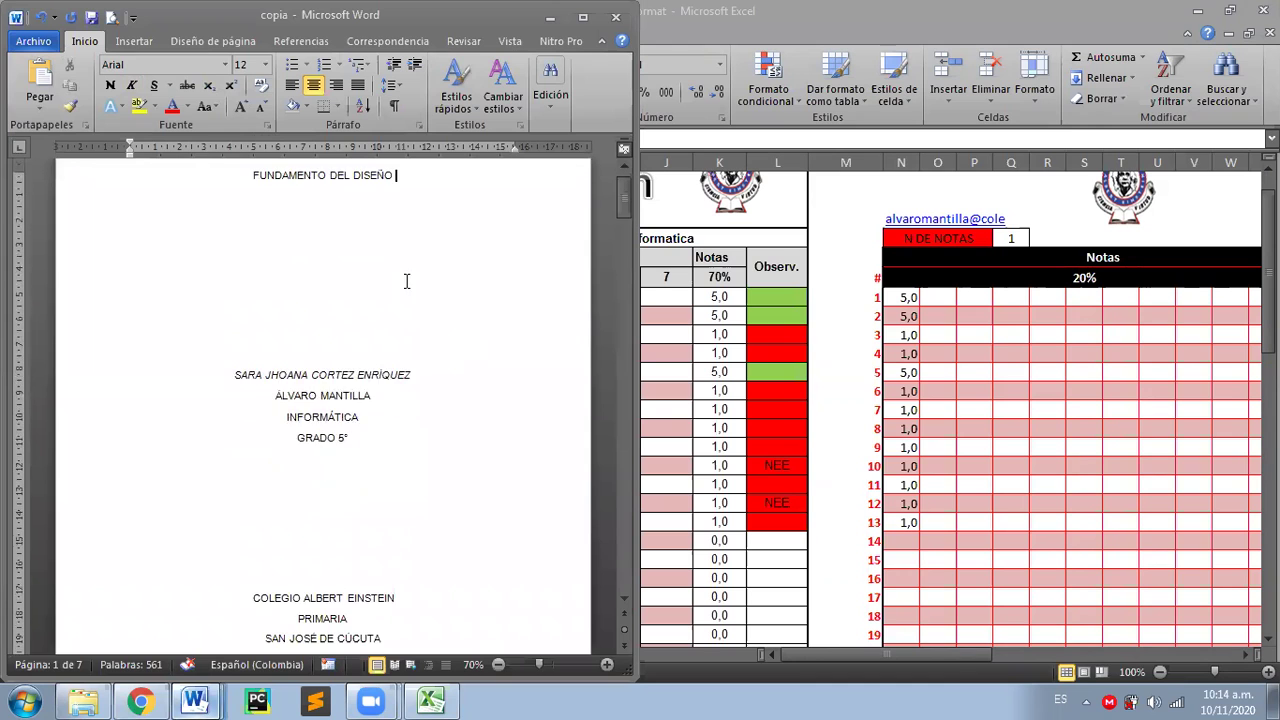
scroll(408, 285, "down", 6)
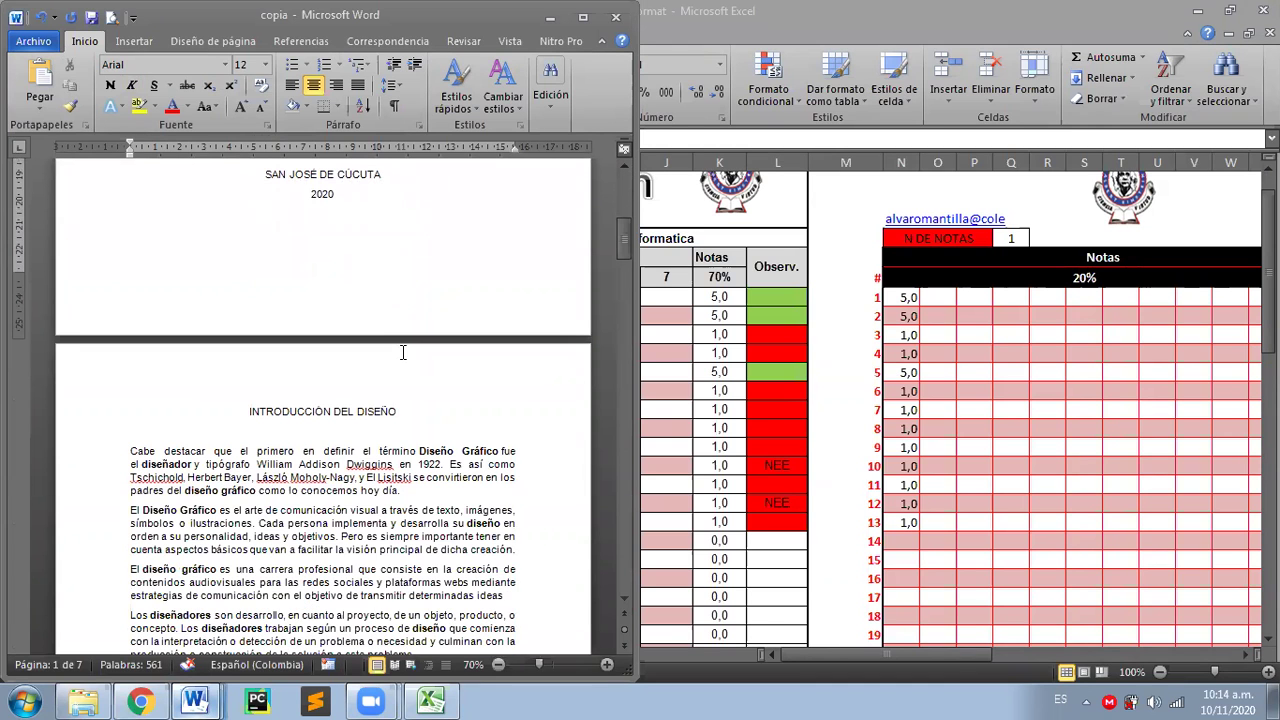
scroll(367, 426, "down", 2)
left_click(367, 350)
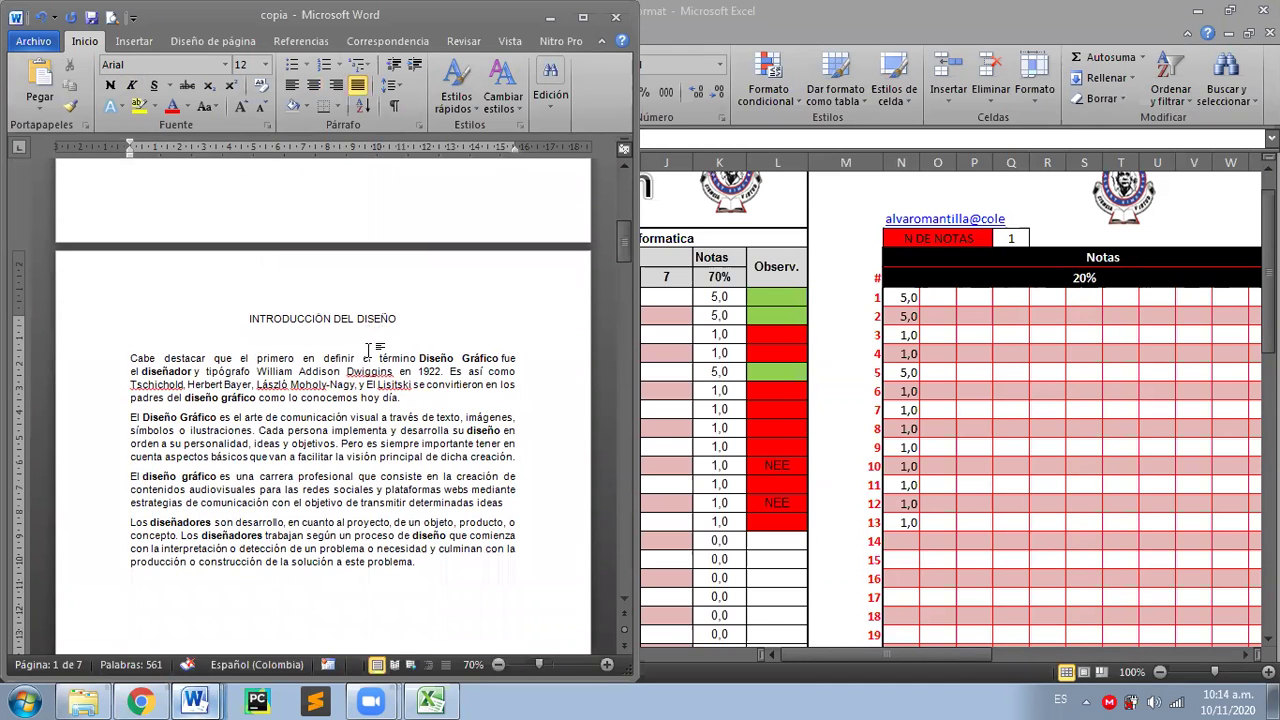
left_click_drag(404, 312, 264, 320)
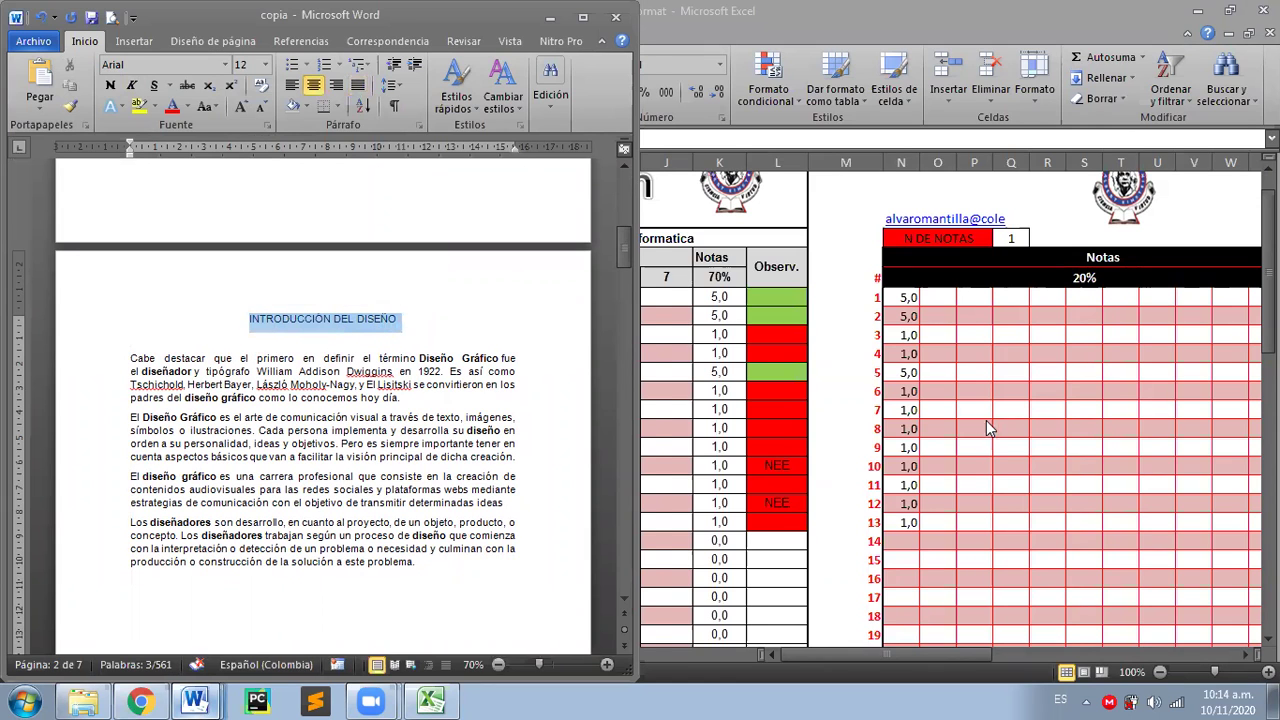
- Switch back to the grade workbook in Excel and append ", INTRODUCCIÓN DEL DISEÑO" to the Conceptos Calificativos entry in cell AB9
key("alt+Tab")
left_click_drag(909, 654, 945, 654)
left_click(1041, 306)
double_click(1041, 302)
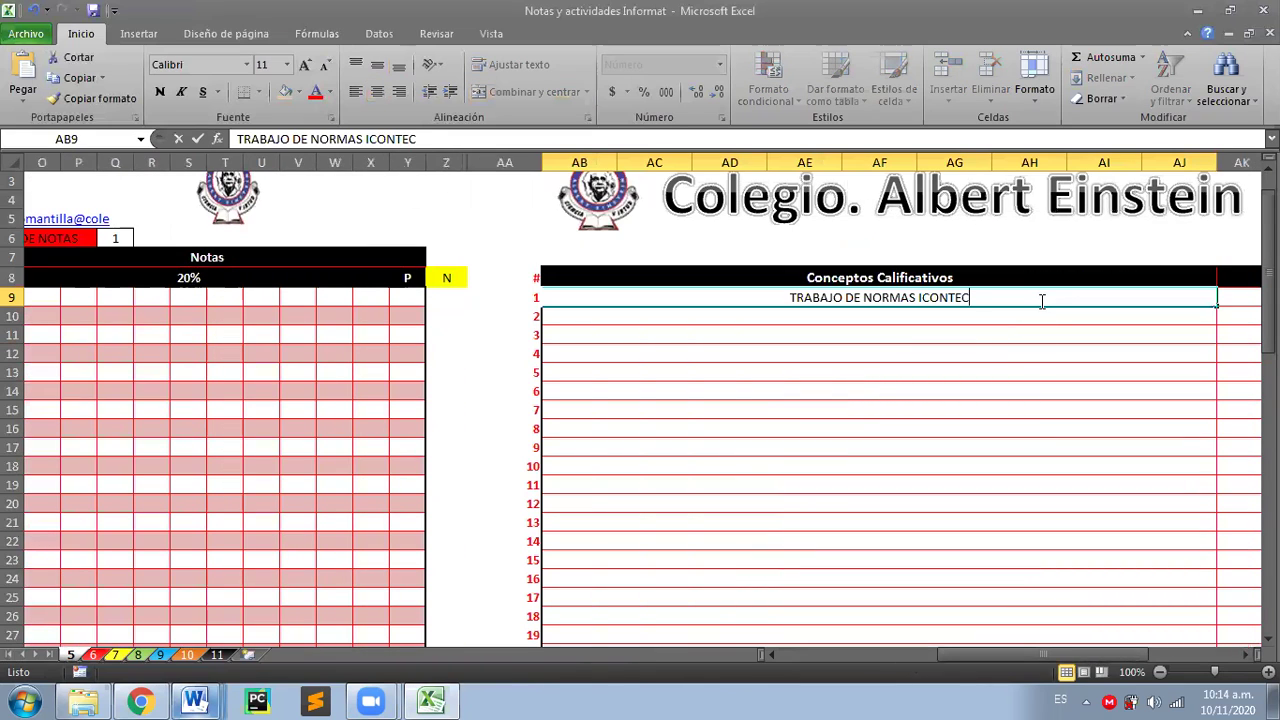
type(", INTRODUCCIÓN DEL DISEÑO")
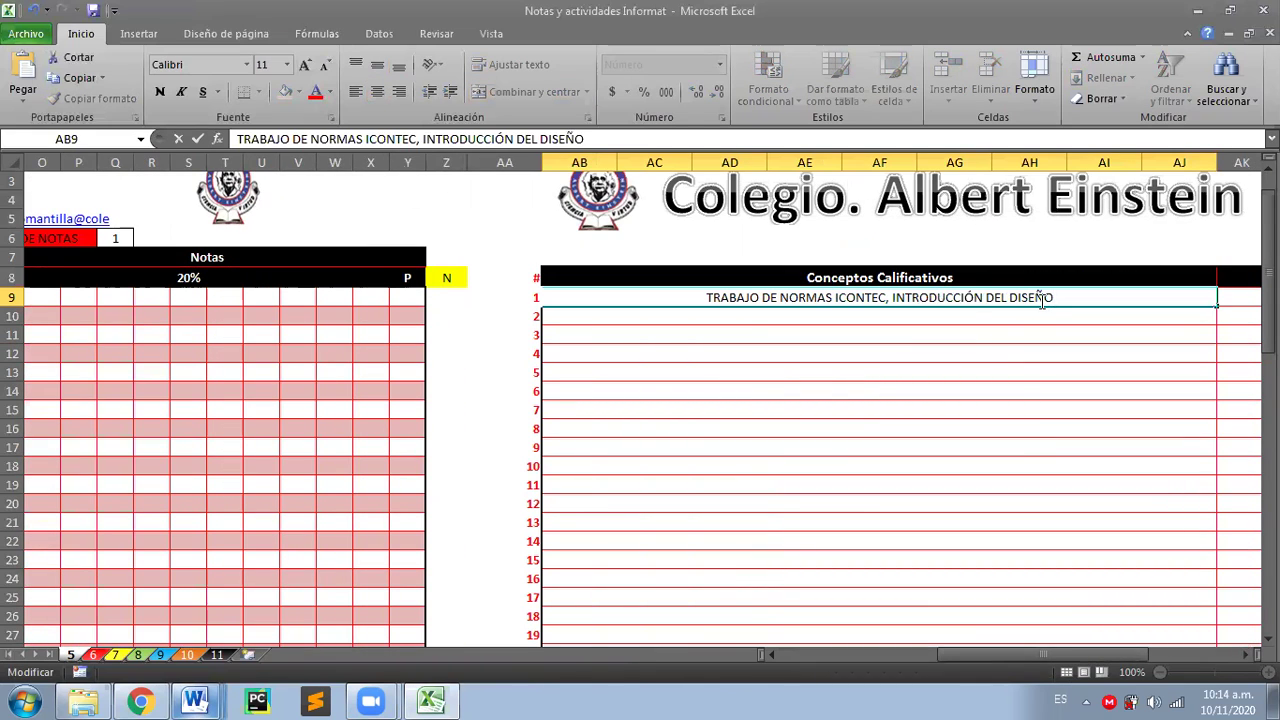
left_click(1026, 388)
left_click_drag(894, 654, 920, 654)
left_click(470, 447)
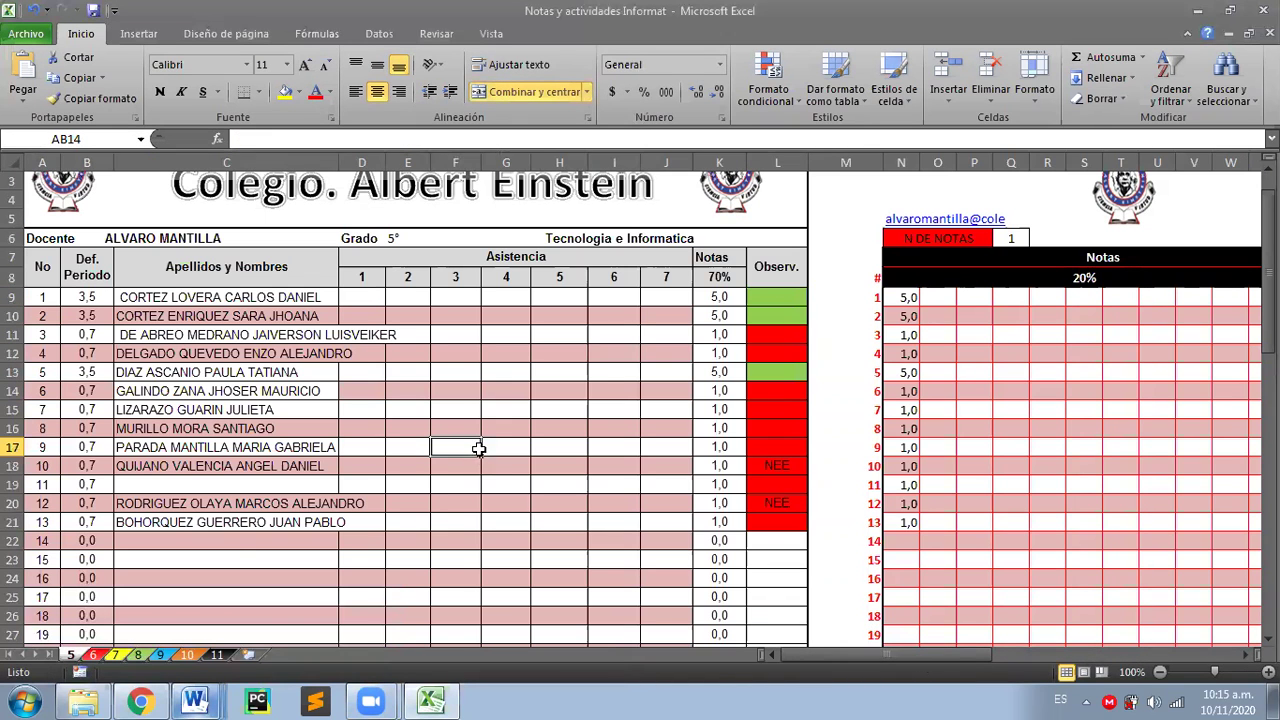
- Switch to the copia document in Word and review its pages from the cover through the conclusions to the WEBGRAFIA page
left_click(195, 700)
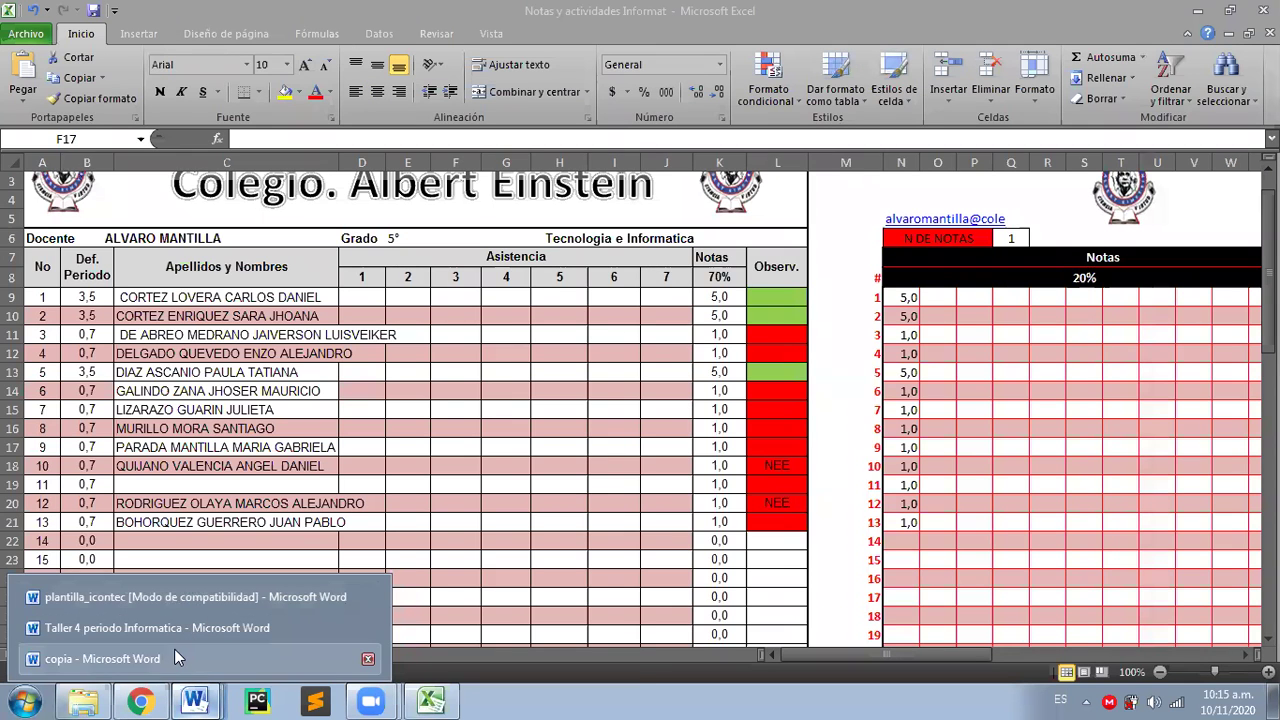
left_click(174, 649)
scroll(255, 477, "up", 10)
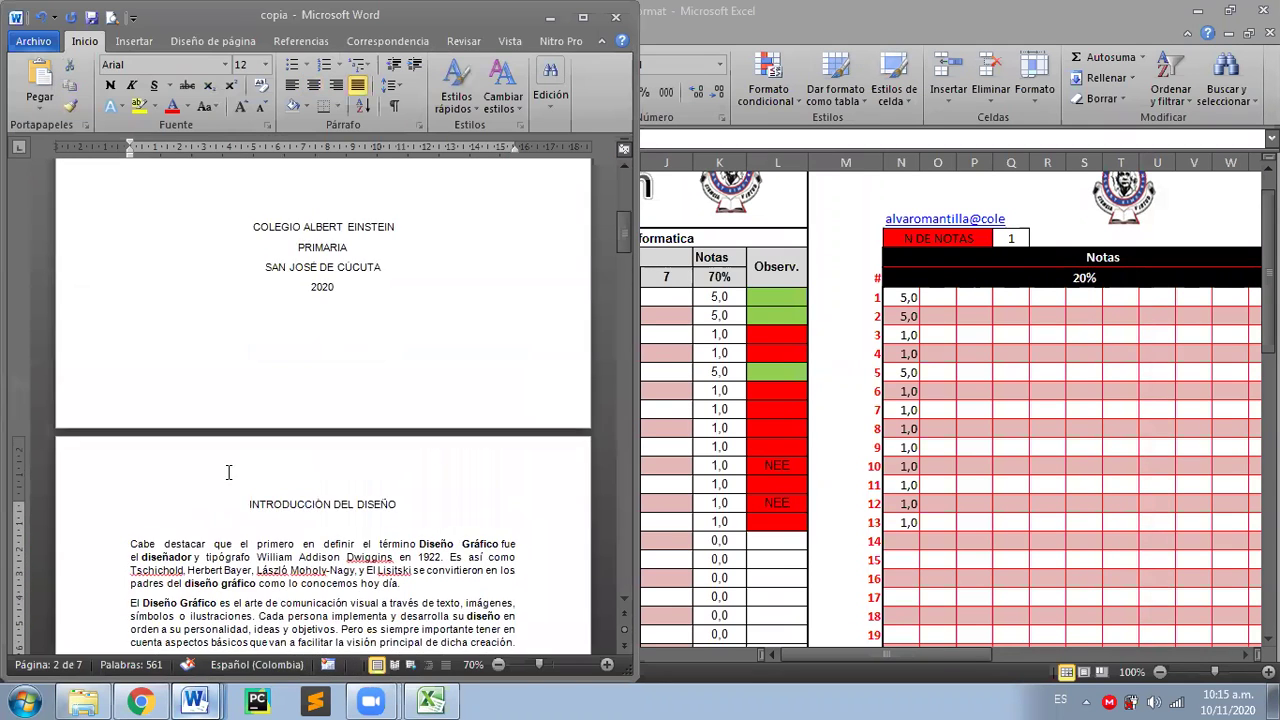
scroll(255, 478, "down", 9)
scroll(255, 477, "down", 6)
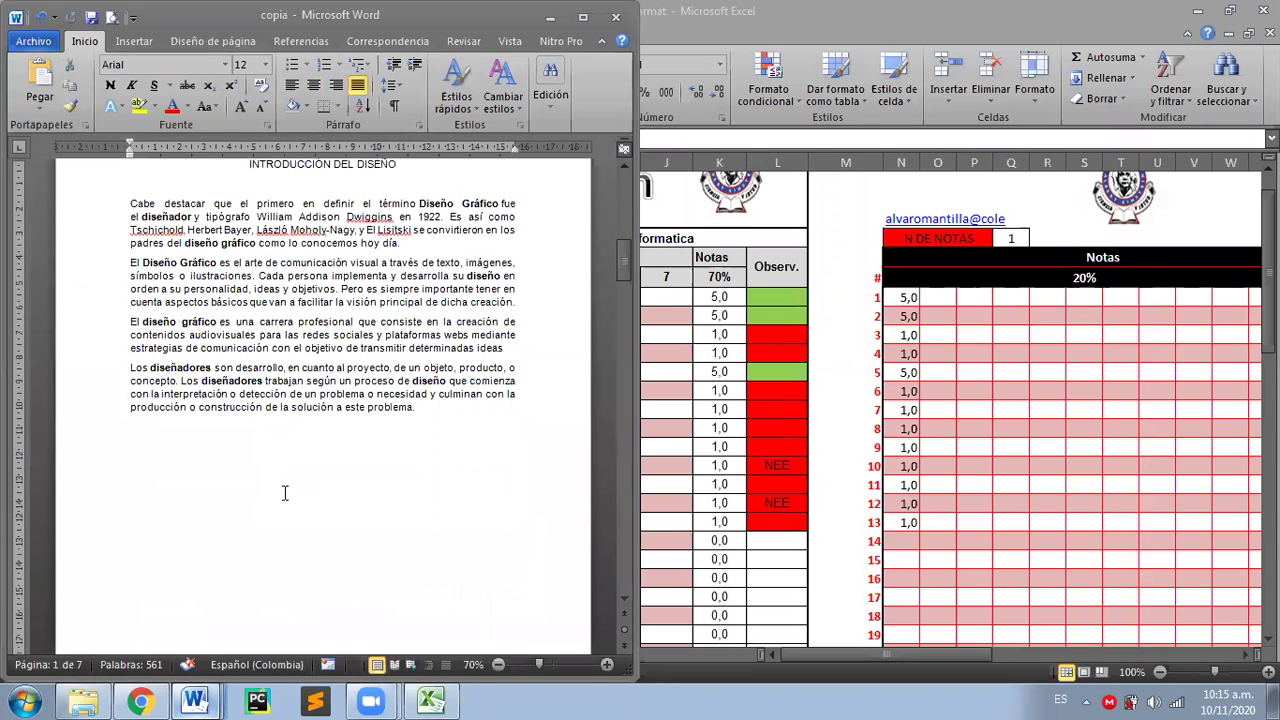
scroll(283, 491, "up", 5)
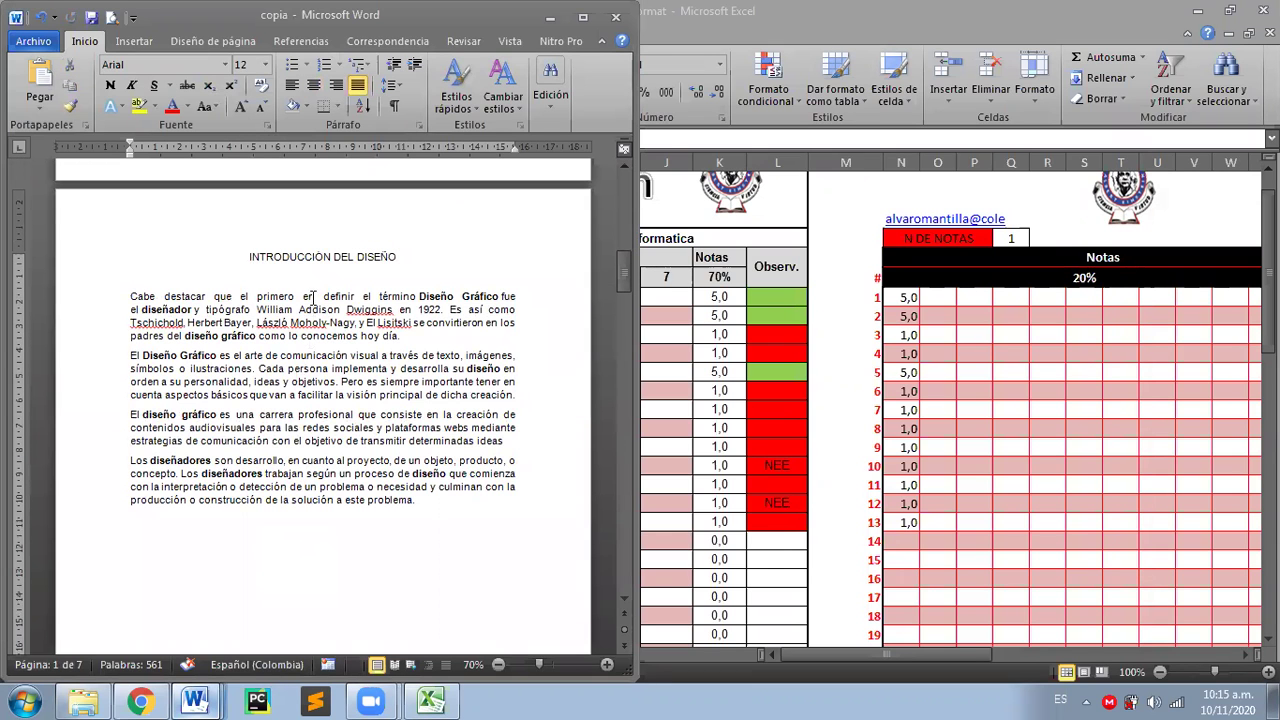
scroll(306, 291, "up", 3)
scroll(269, 402, "down", 12)
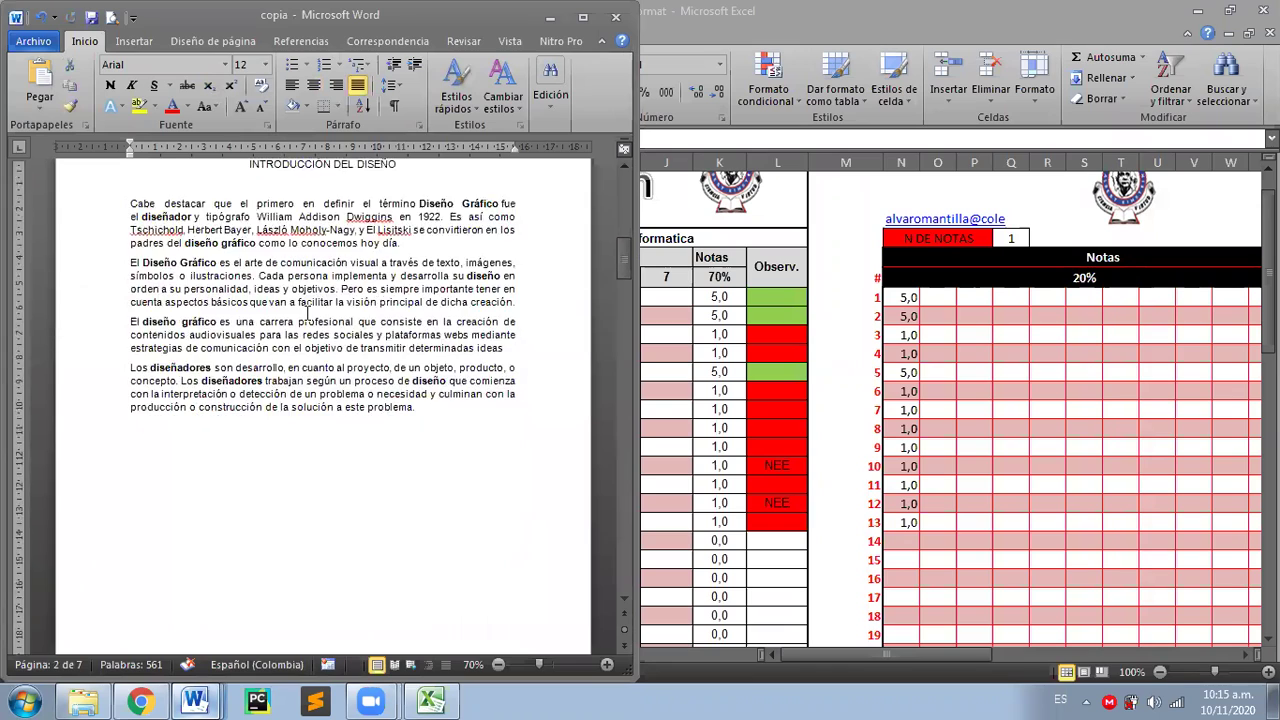
scroll(269, 402, "down", 15)
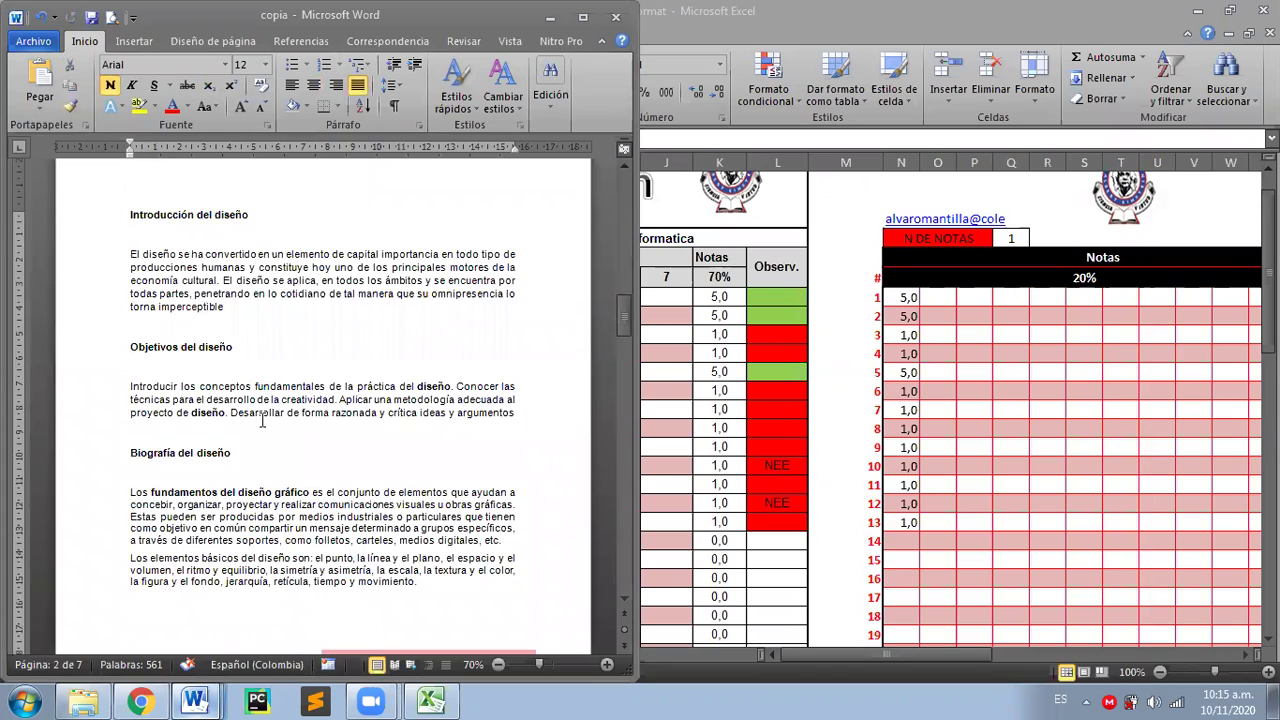
scroll(243, 404, "down", 15)
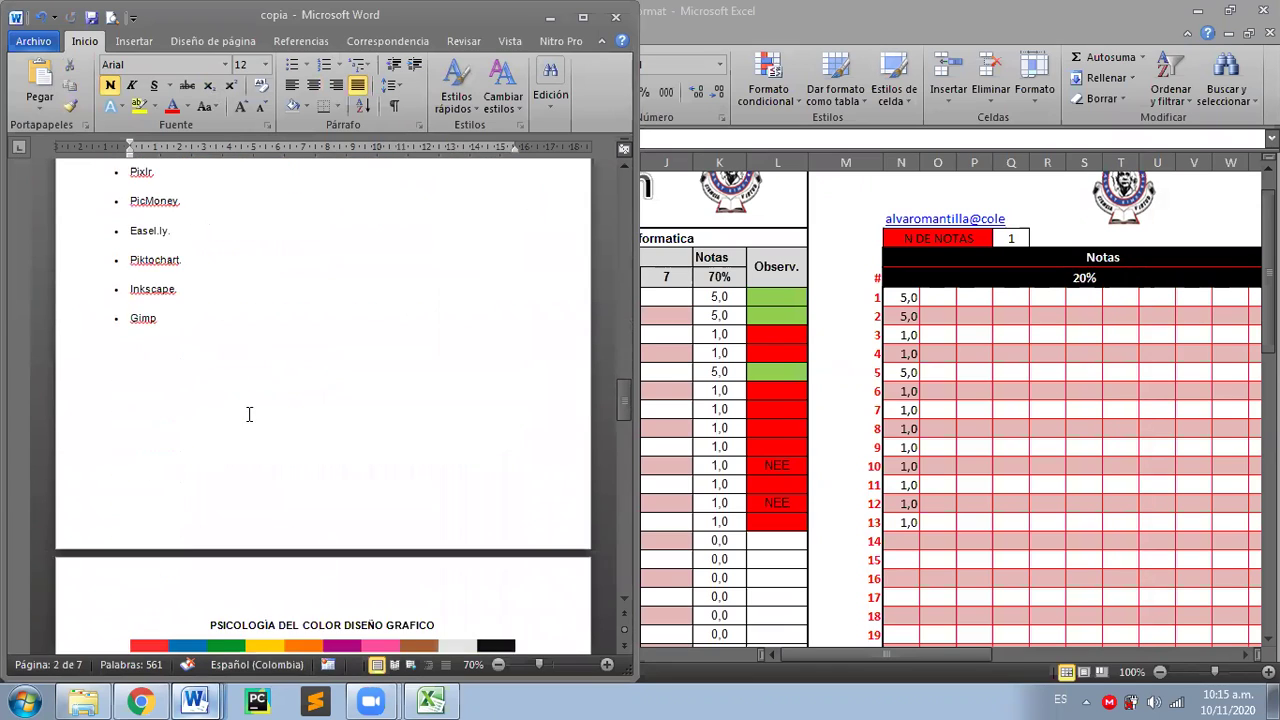
scroll(248, 424, "down", 12)
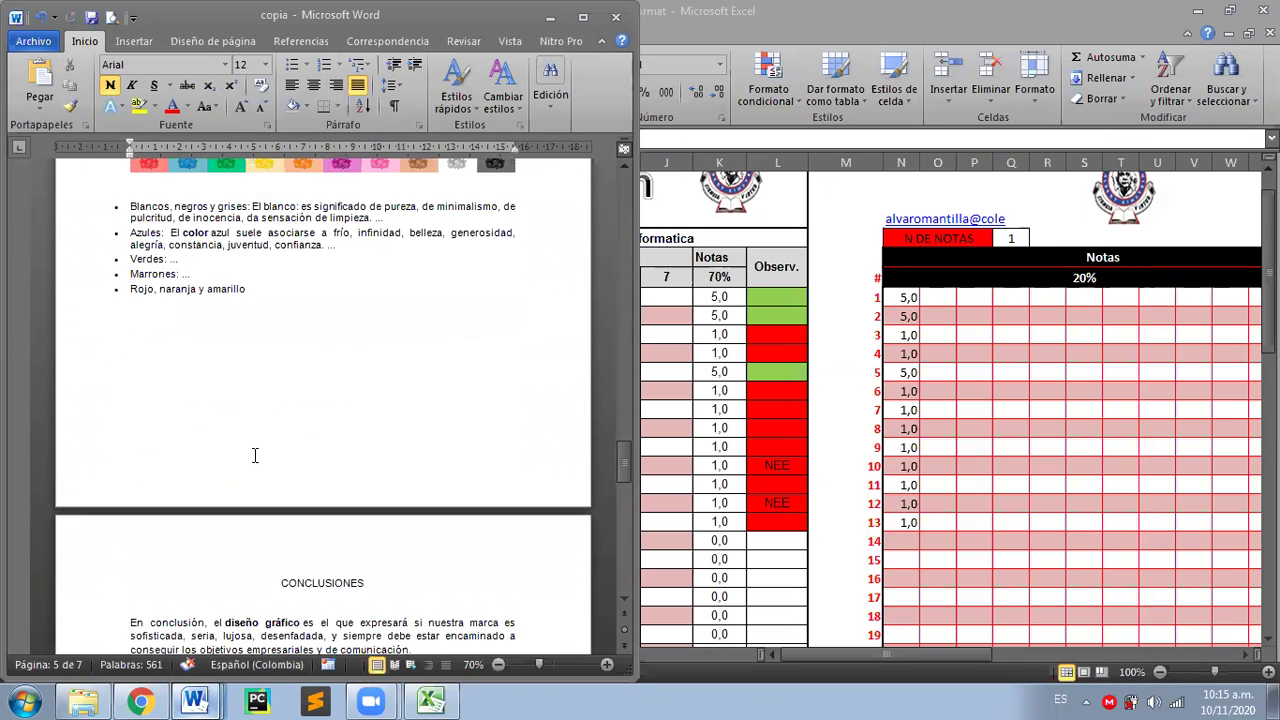
scroll(258, 436, "down", 12)
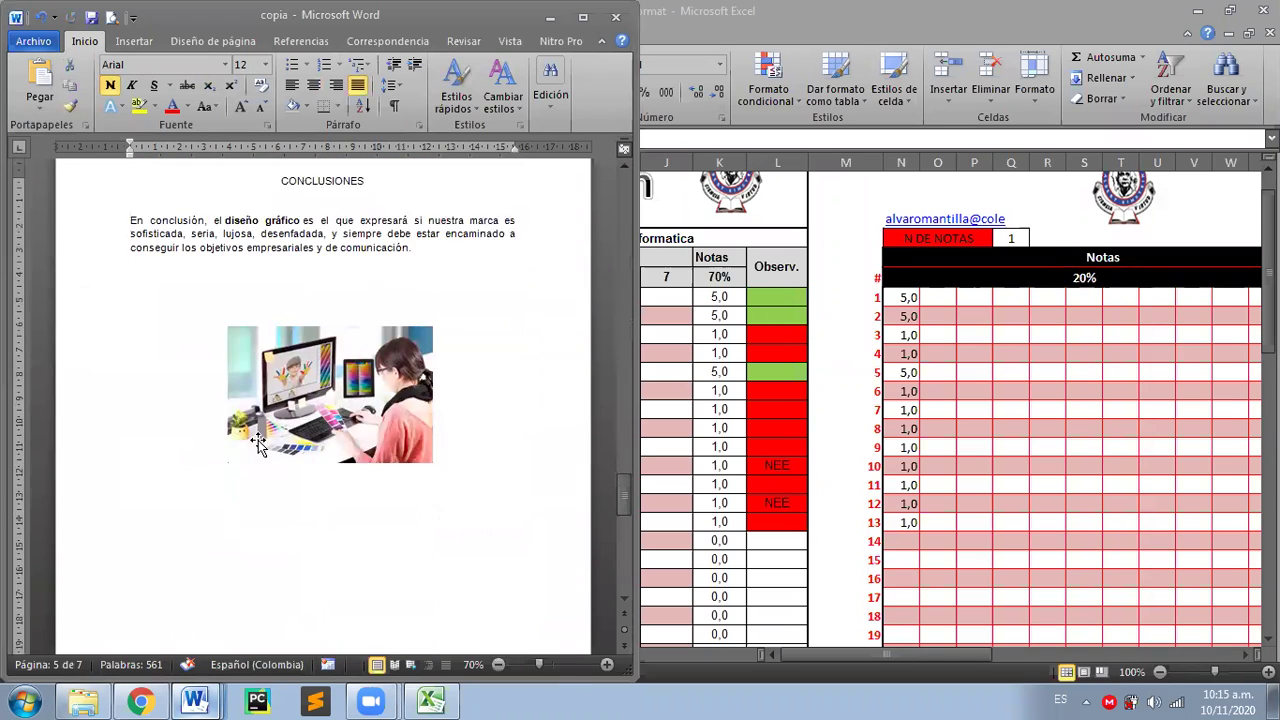
scroll(340, 507, "down", 3)
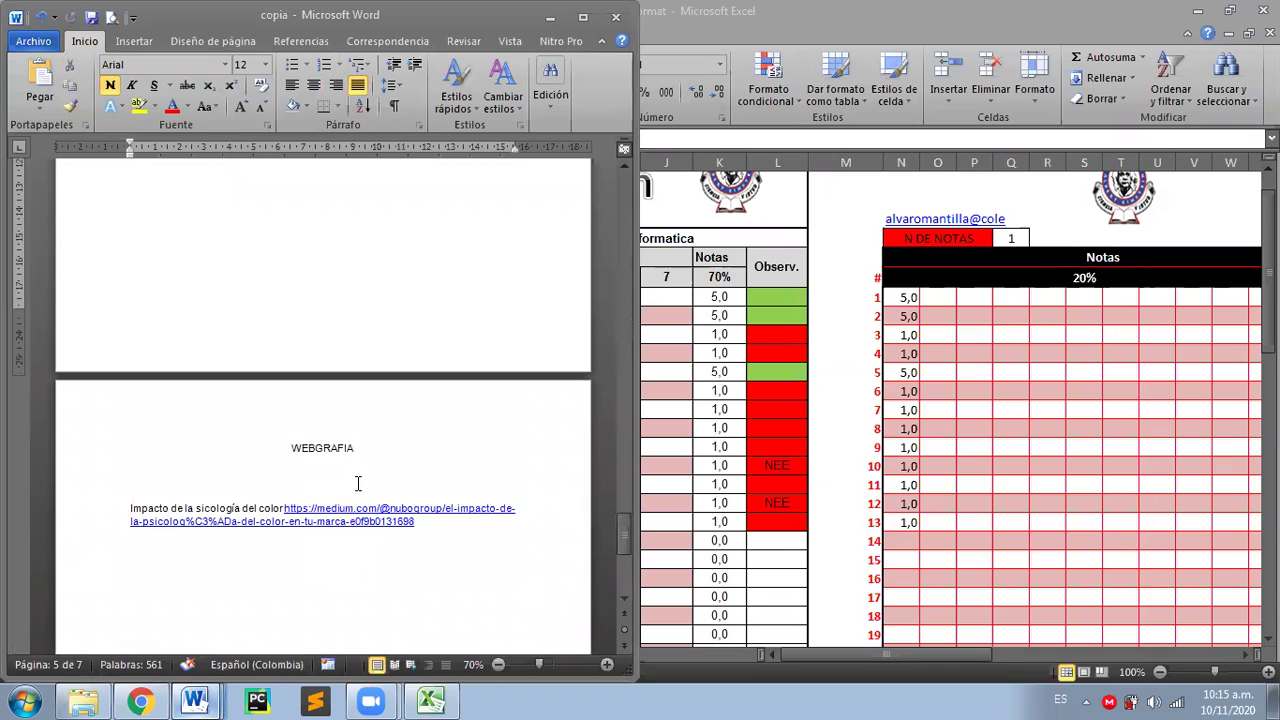
left_click(350, 478)
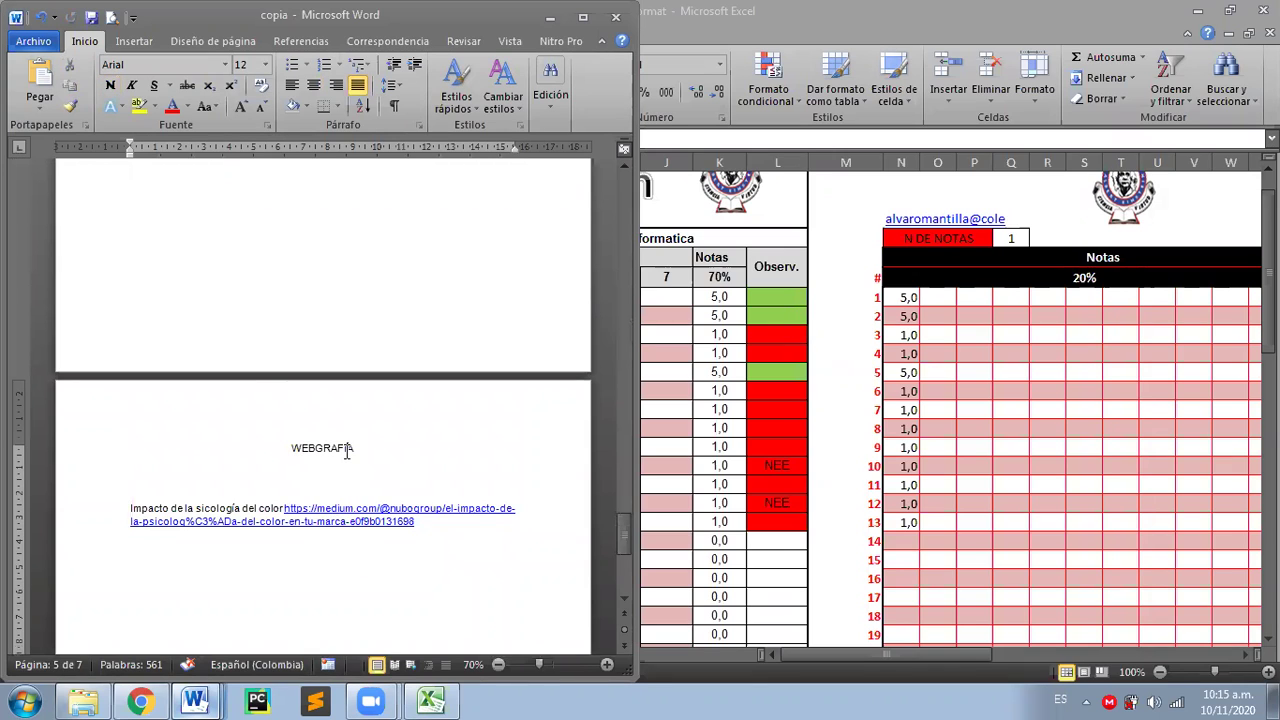
left_click(316, 434)
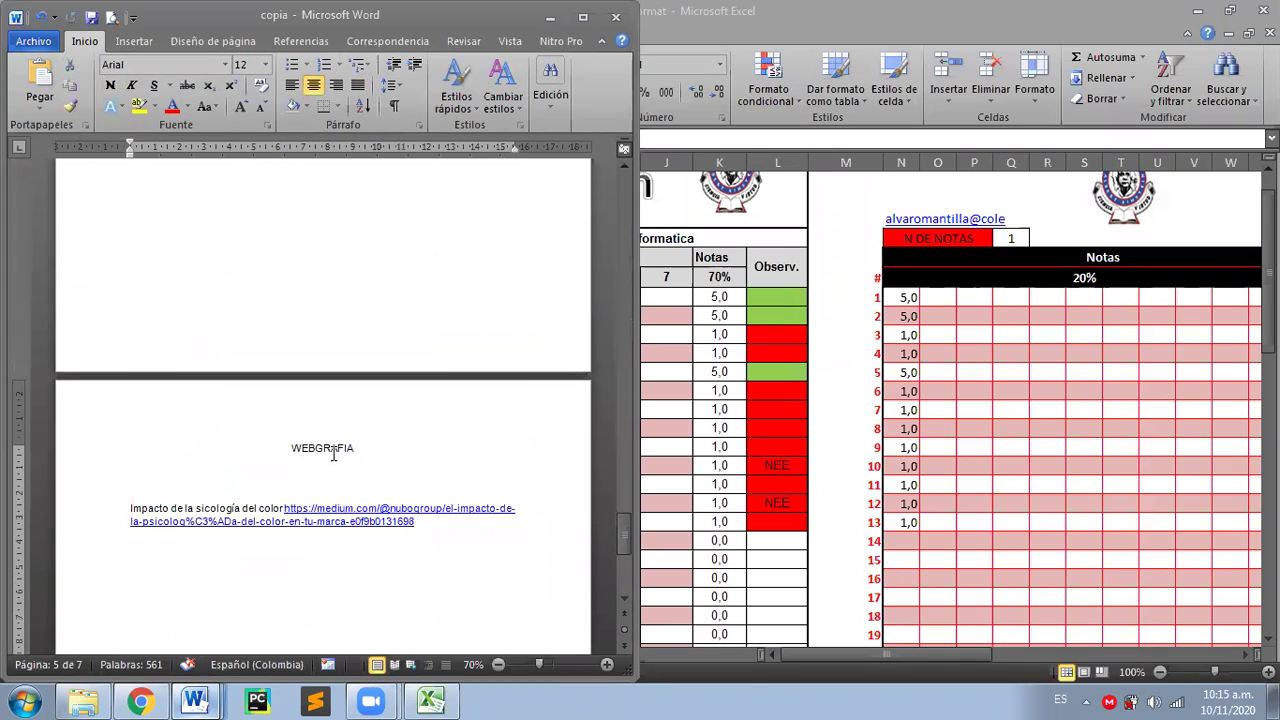
- Close the copia document, saving its changes, and switch to the plantilla_icontec document
left_click(616, 17)
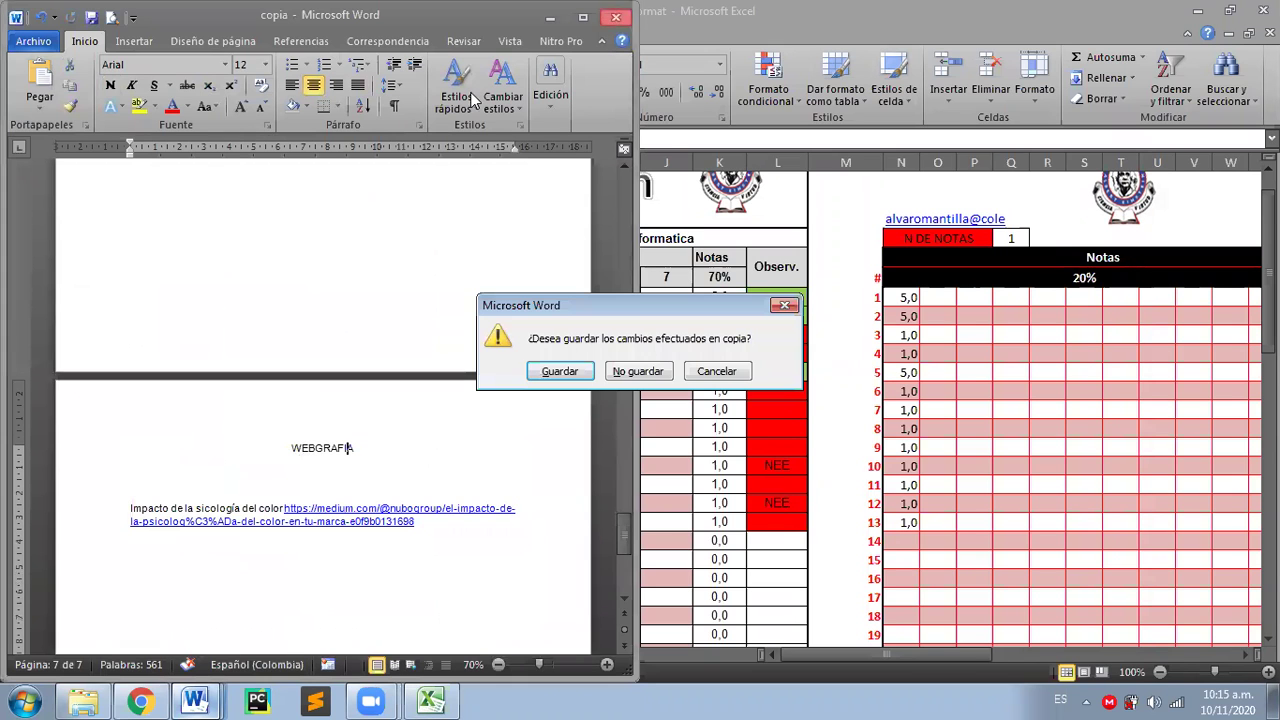
left_click(553, 375)
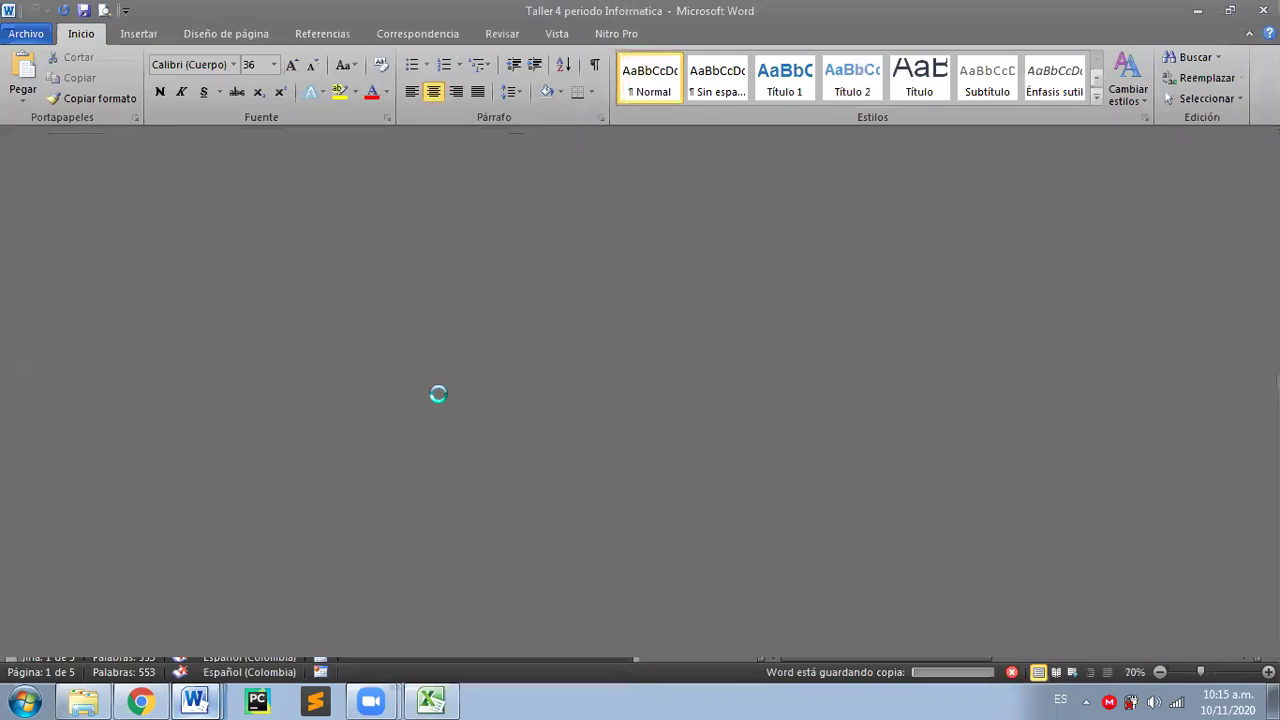
left_click(195, 700)
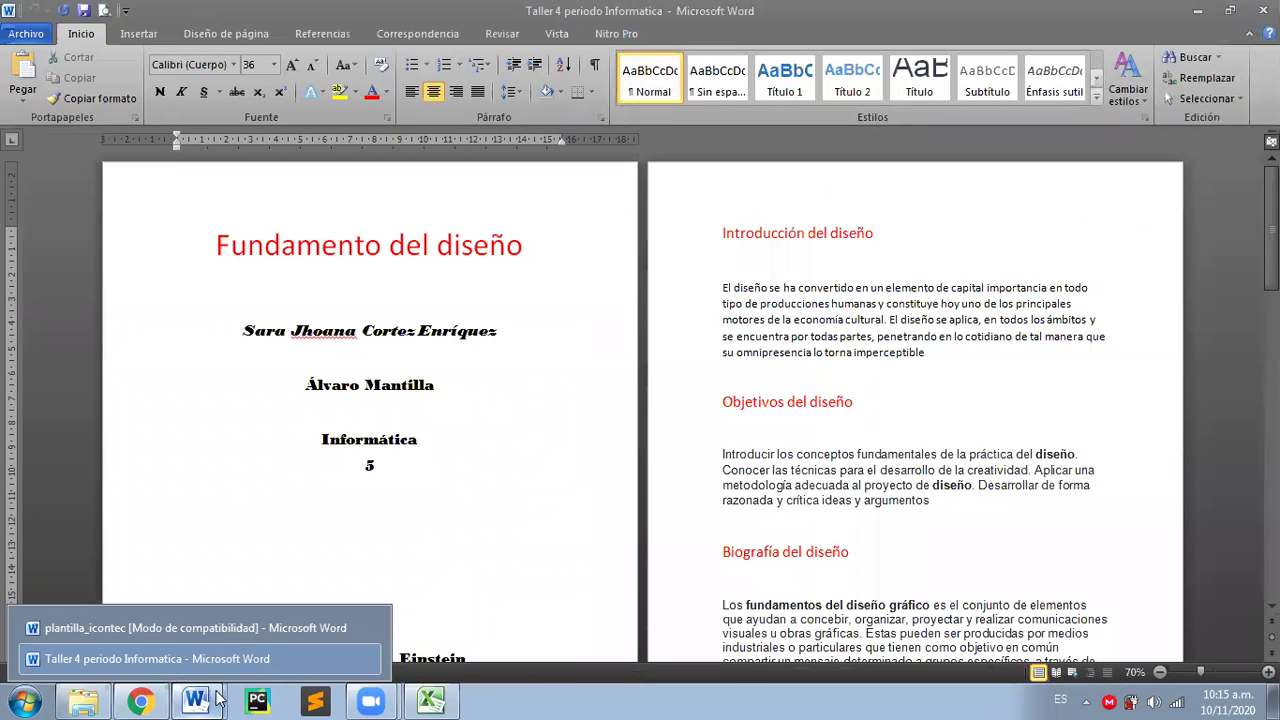
left_click(208, 632)
left_click(444, 392)
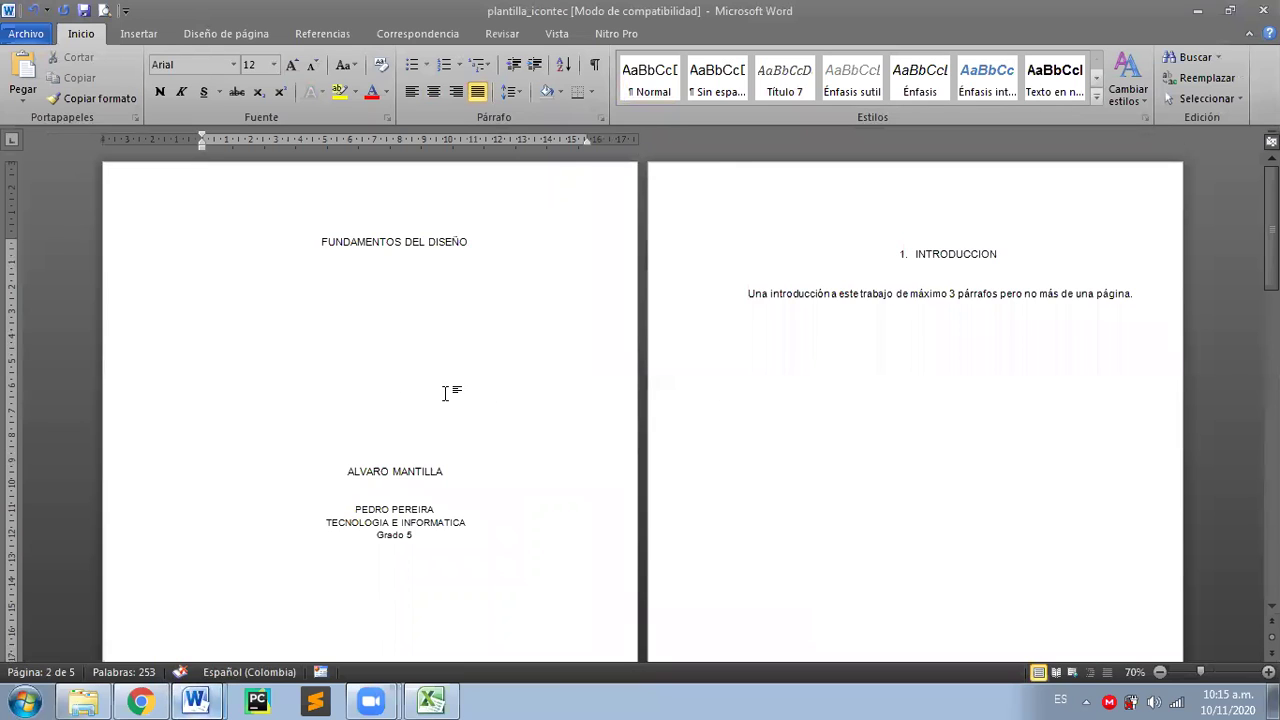
- Examine the template's cover page, from the FUNDAMENTOS DEL DISEÑO title down to the institution, city and year lines
scroll(444, 392, "down", 2, "ctrl")
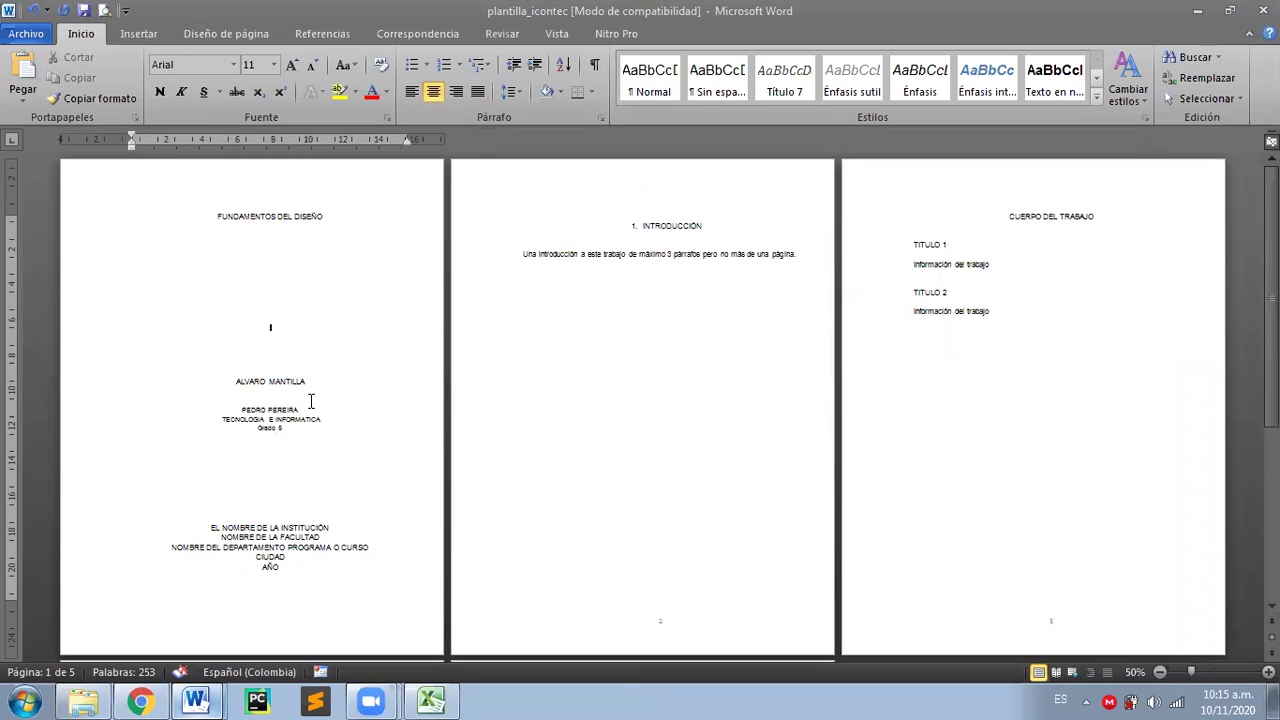
scroll(311, 401, "up", 4, "ctrl")
left_click_drag(775, 265, 602, 265)
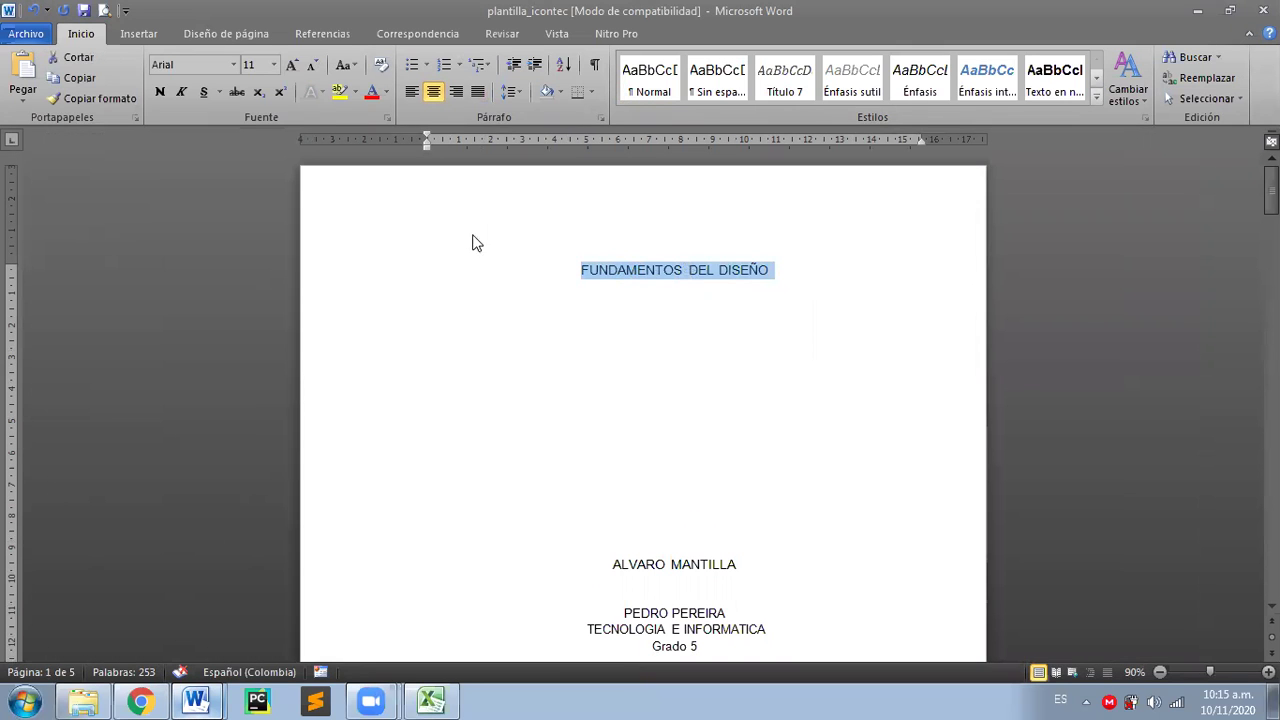
scroll(806, 357, "down", 3)
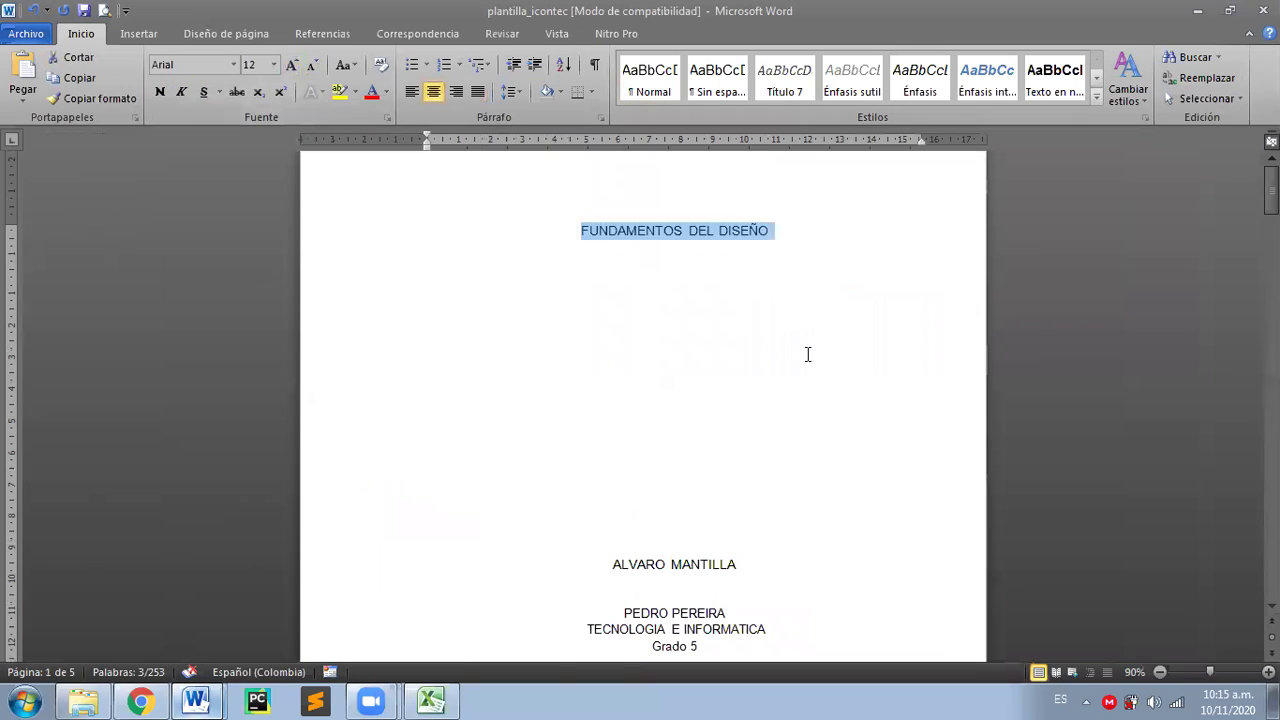
scroll(740, 389, "up", 3)
left_click(661, 281)
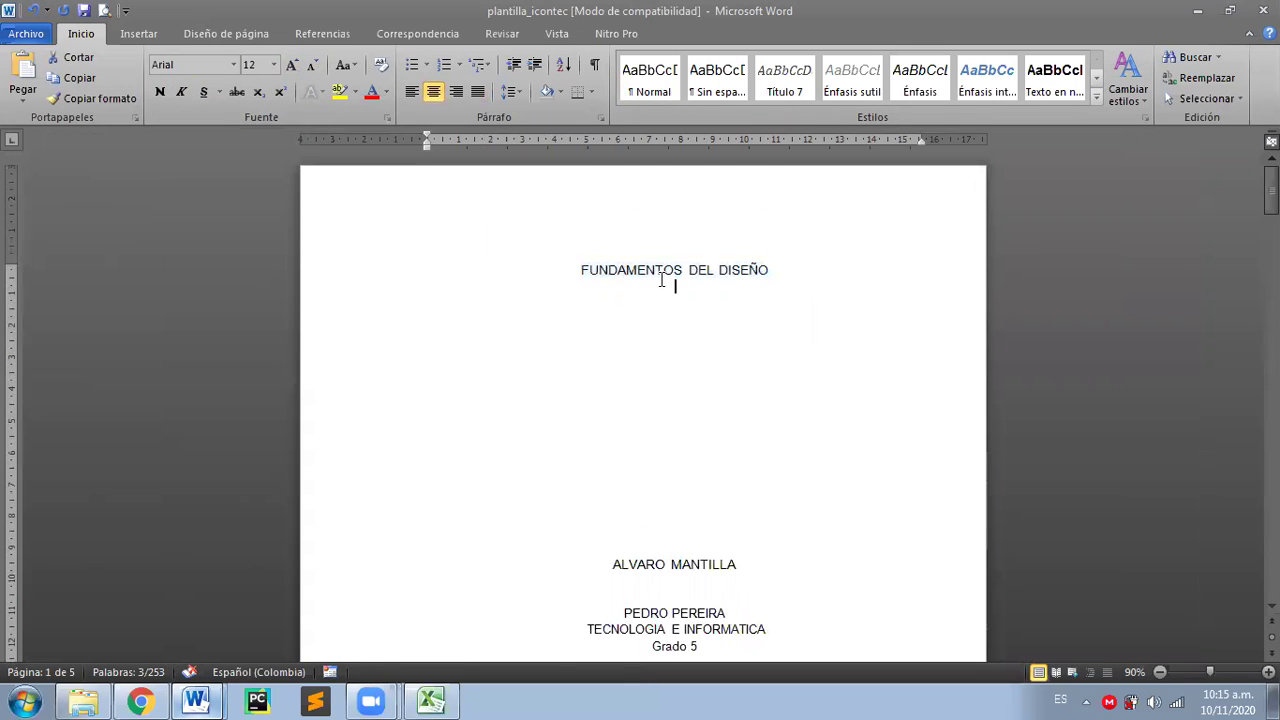
scroll(664, 335, "down", 3)
scroll(670, 389, "down", 4)
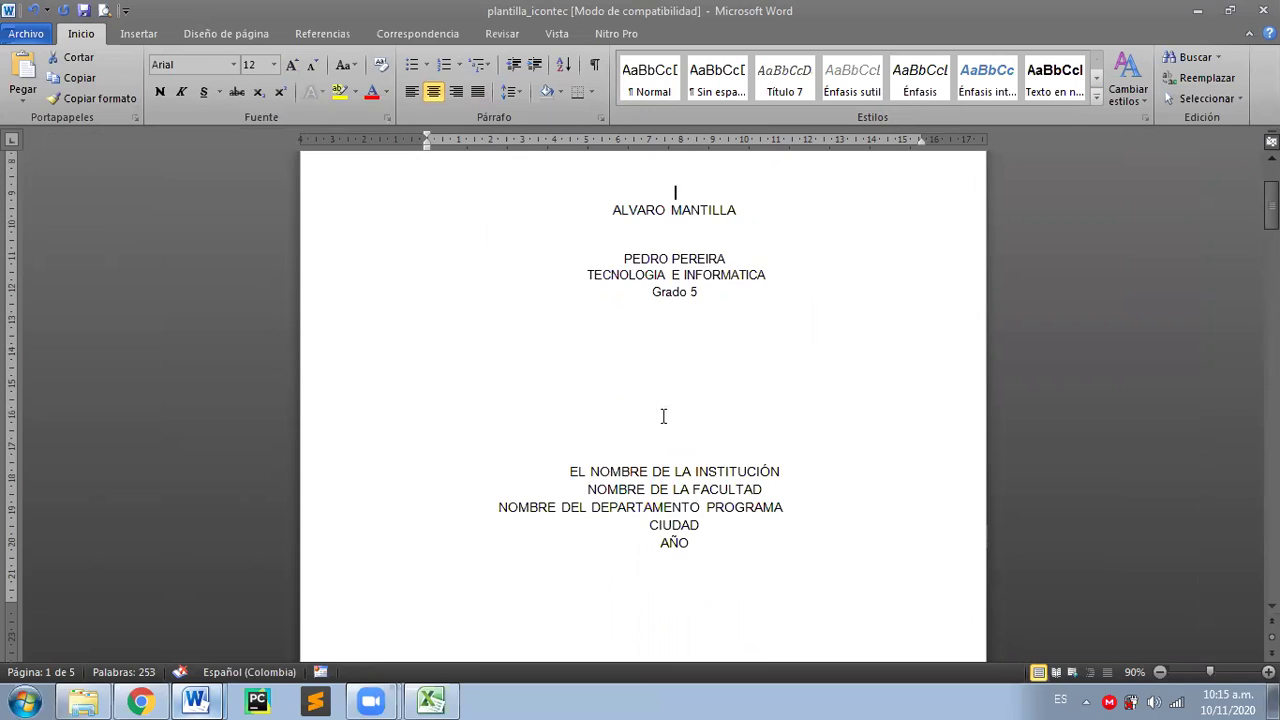
- Review the rest of the template's cover page and place the cursor in the INTRODUCCIÓN heading on the following page
left_click(656, 459)
scroll(657, 457, "down", 3)
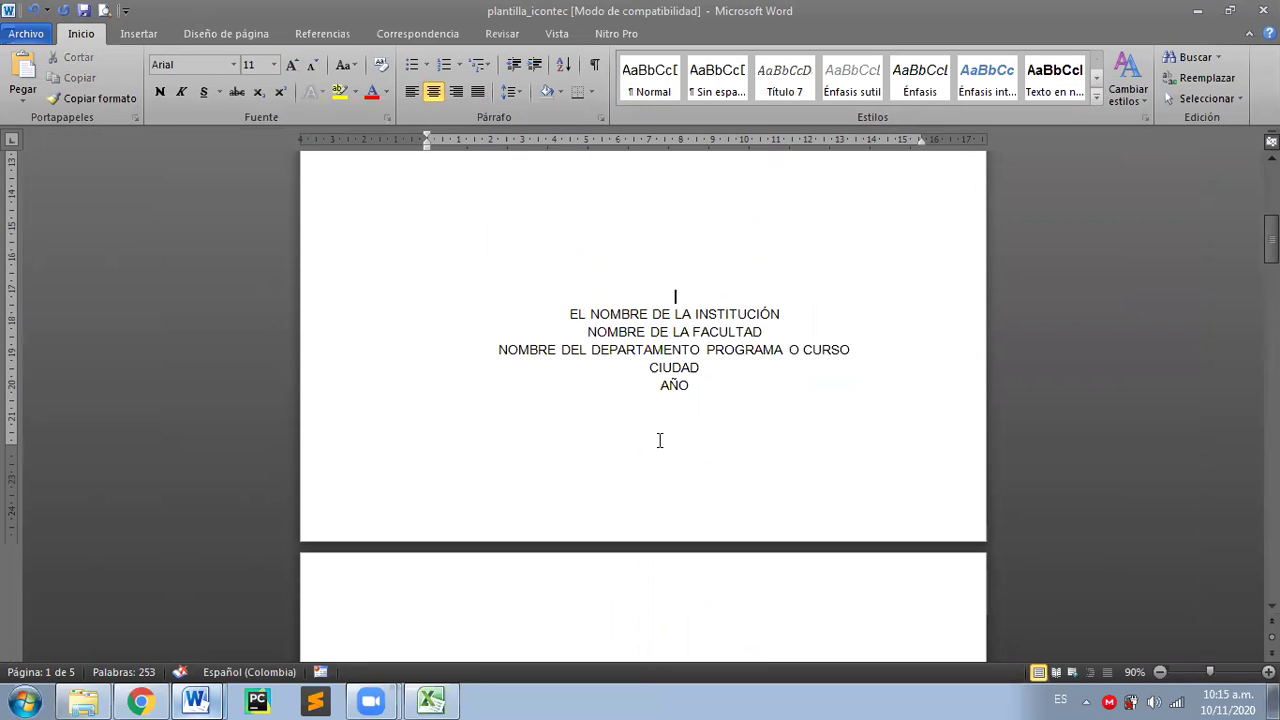
scroll(660, 440, "down", 8)
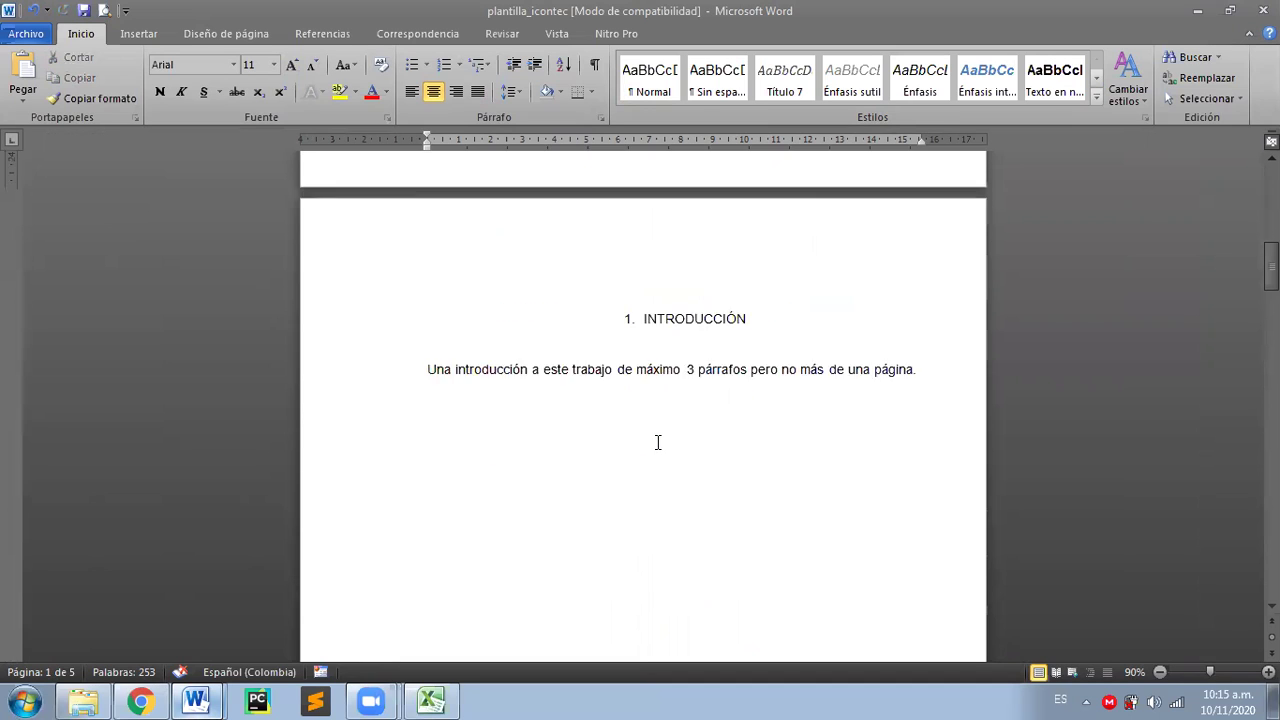
left_click(648, 430)
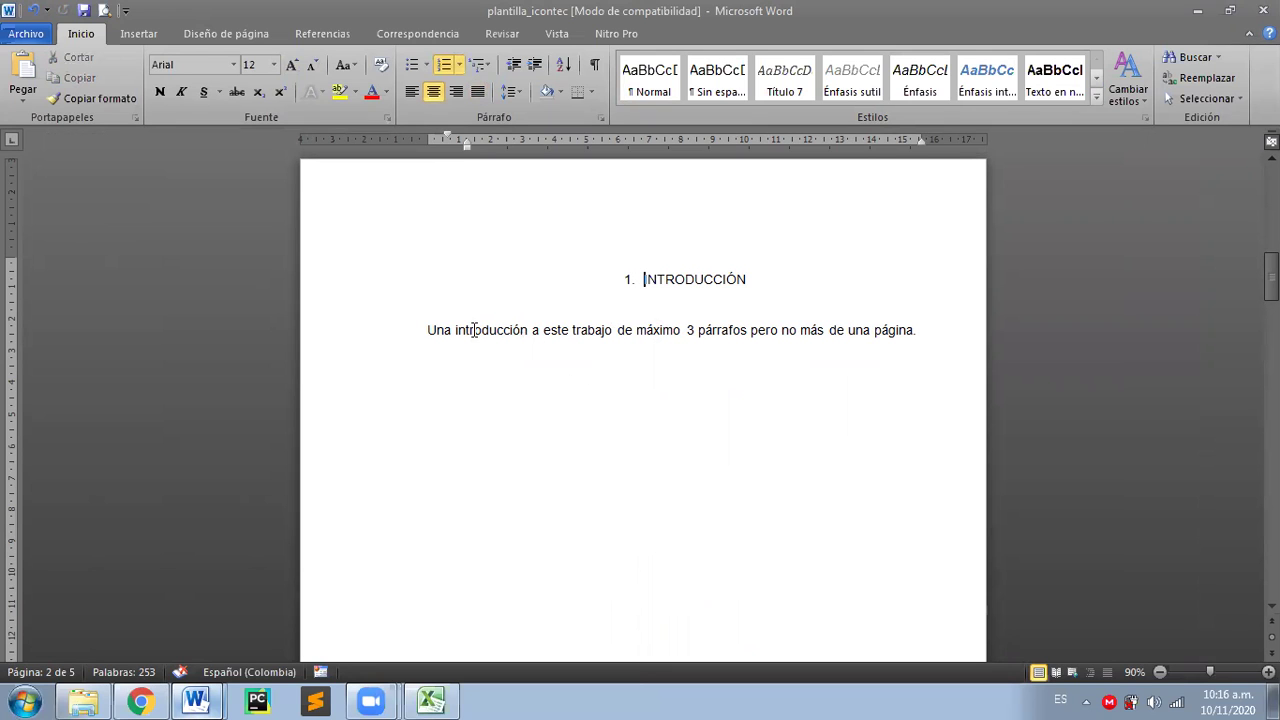
- Switch to Chrome, search the web for "FUNDAMENTOS DEL DISEÑO" and open the GCFGlobal page on Fundamentos del diseño
left_click(140, 700)
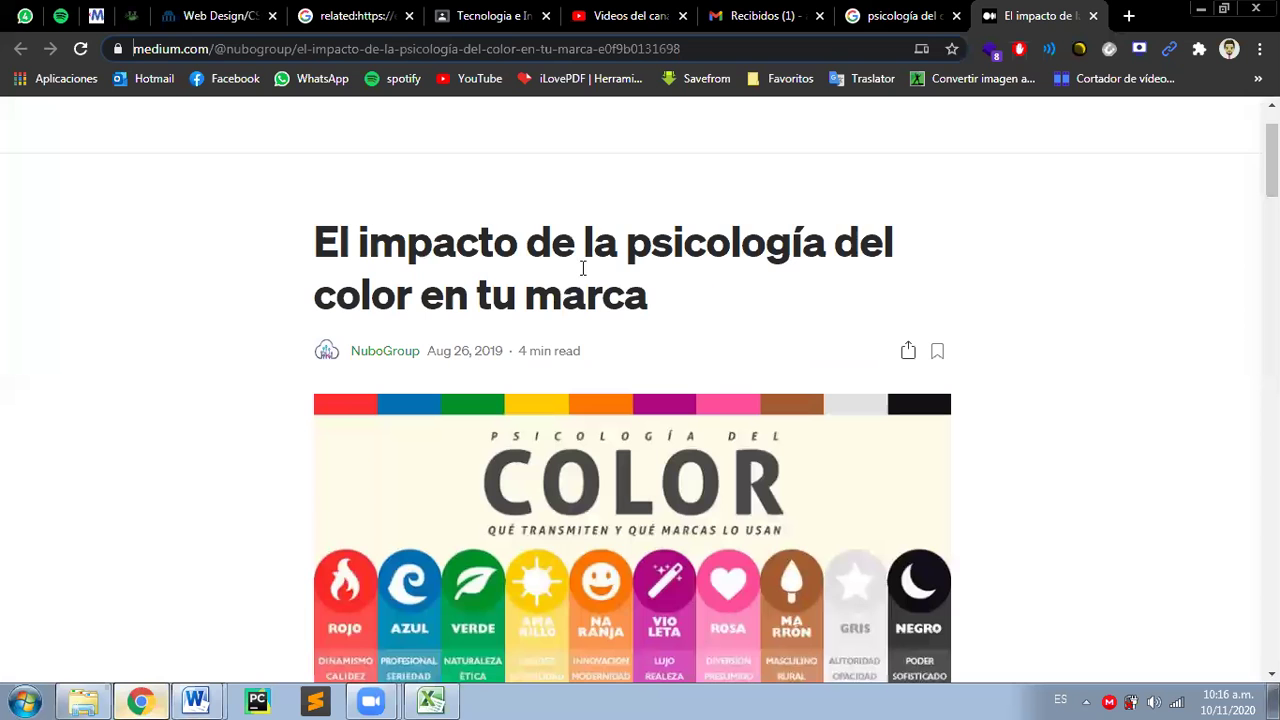
scroll(582, 268, "up", 1)
left_click_drag(729, 49, 114, 29)
type("FU")
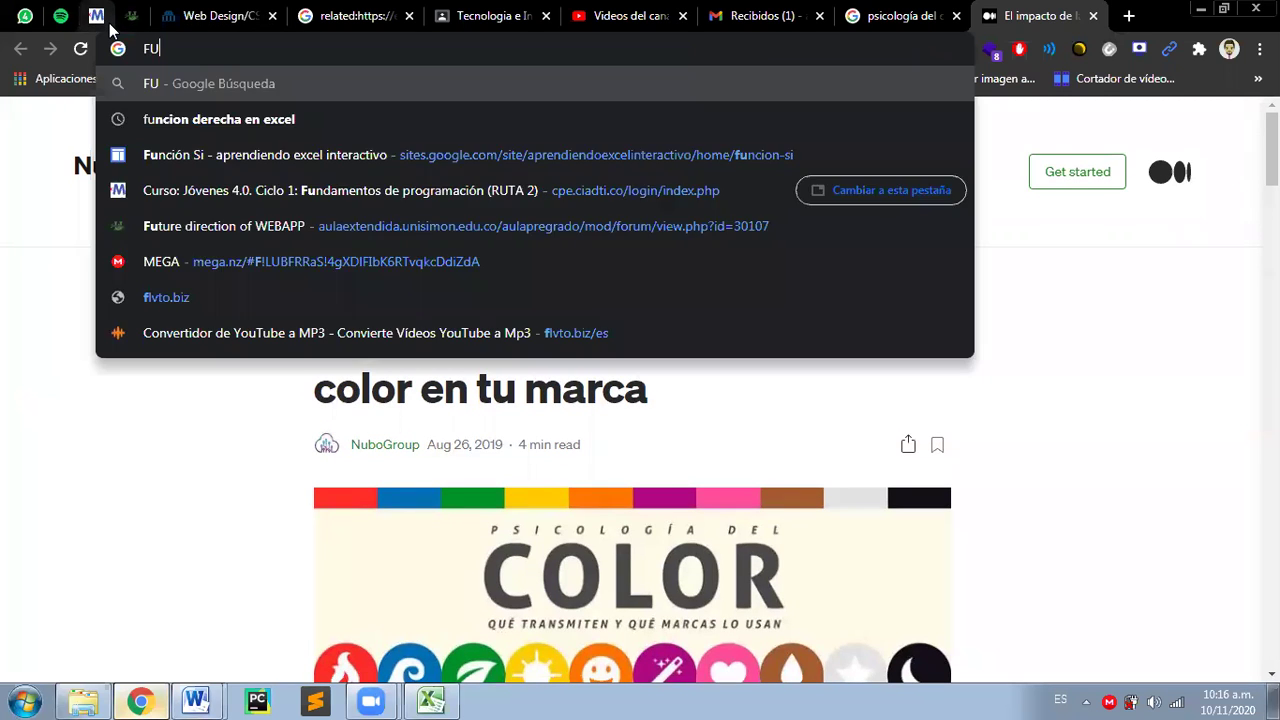
type("NDAMENTOS DEL DISEÑO")
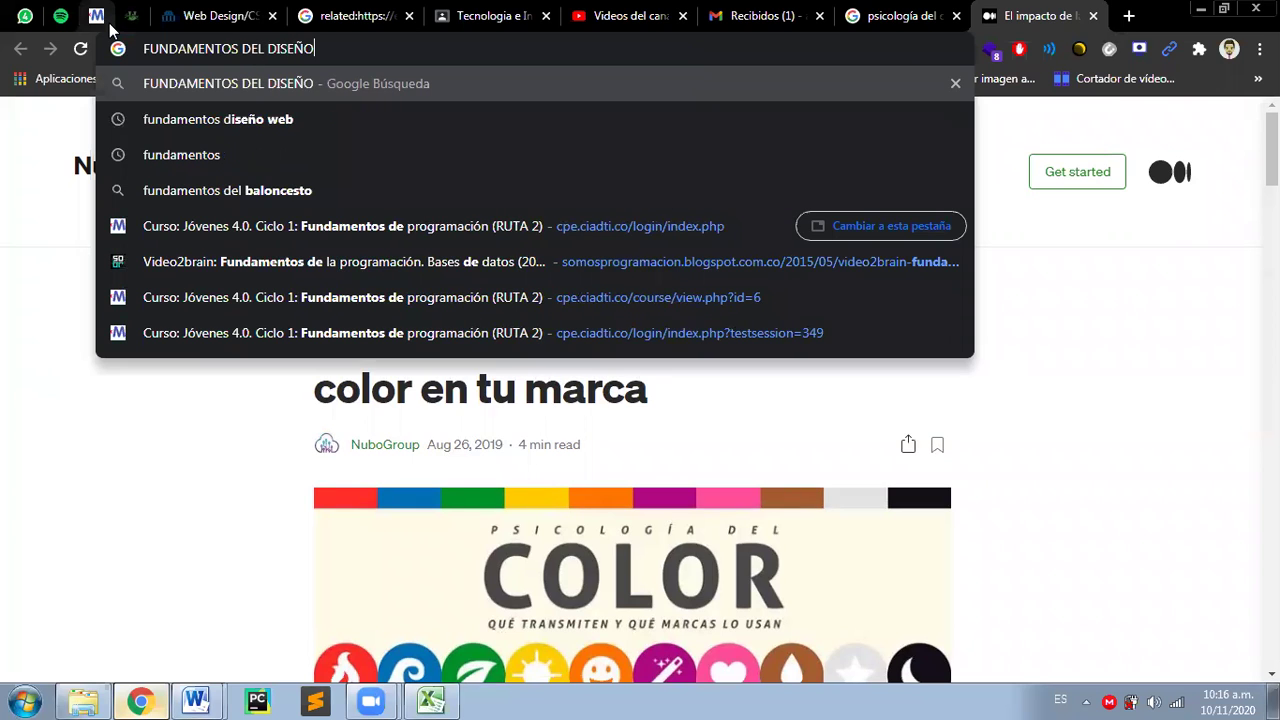
key("Return")
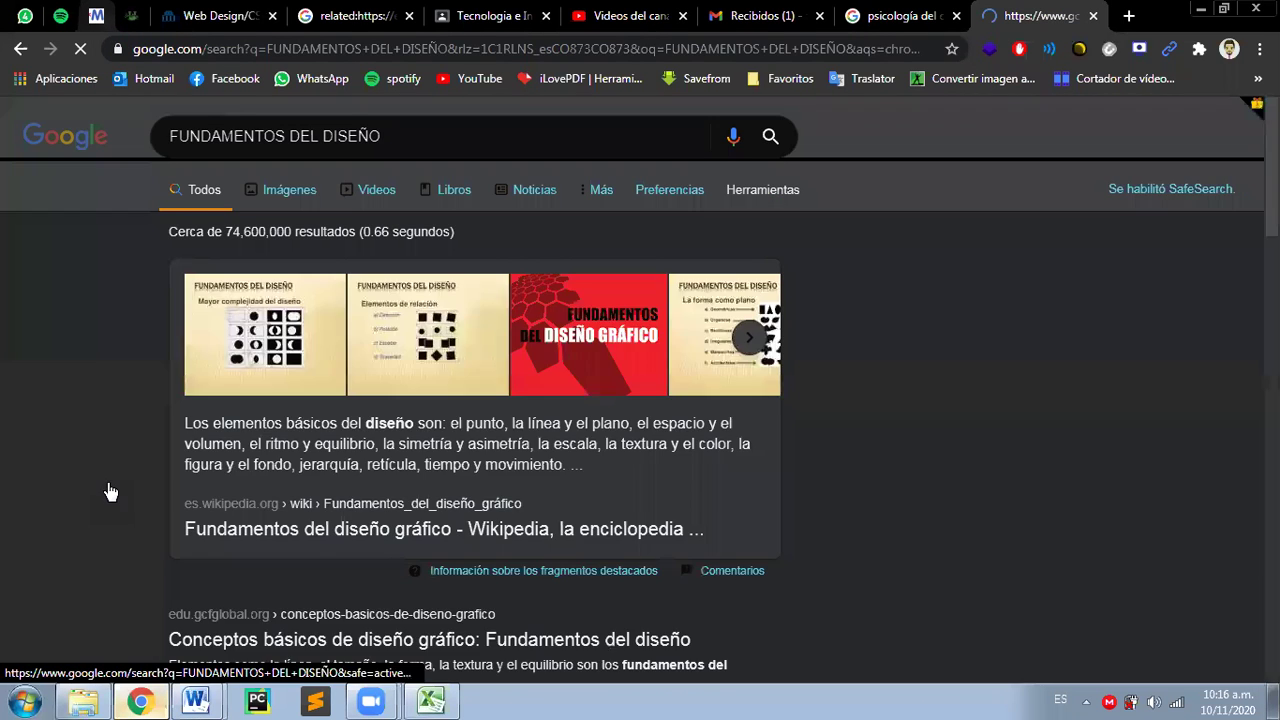
scroll(263, 371, "down", 3)
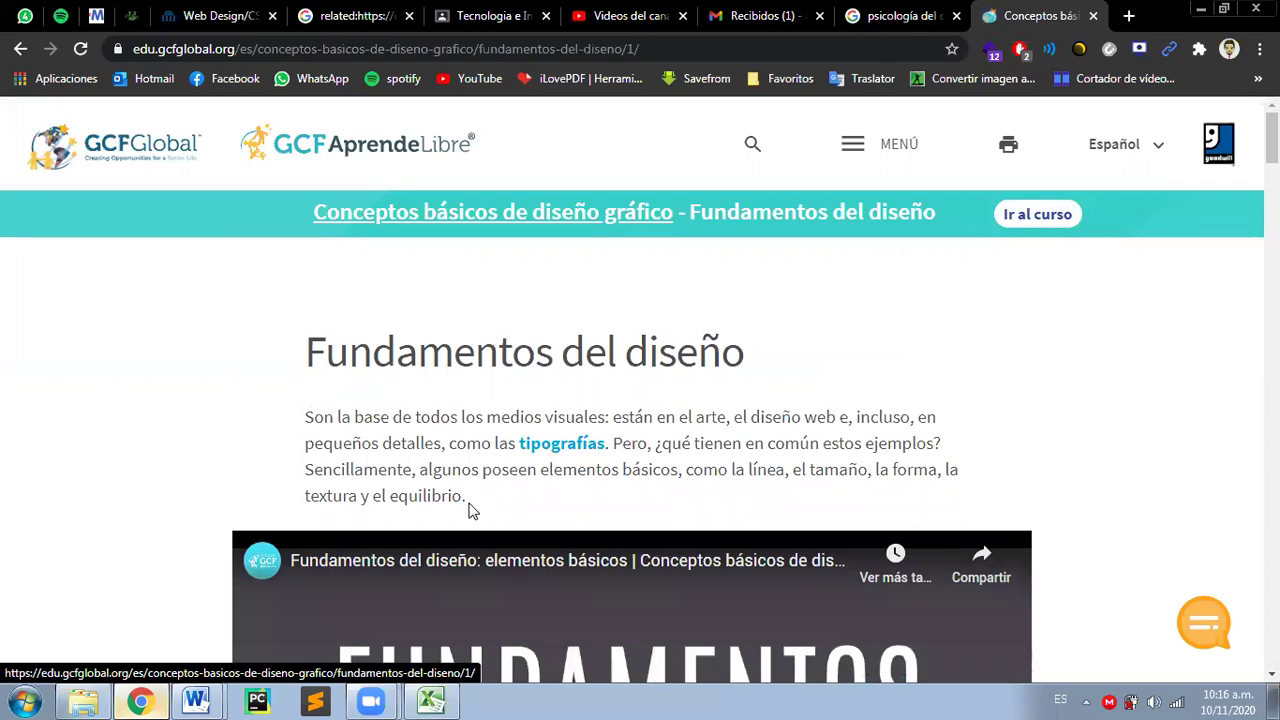
- Copy the opening paragraph under the Fundamentos del diseño heading and switch back to the plantilla_icontec document in Word
left_click_drag(474, 497, 308, 409)
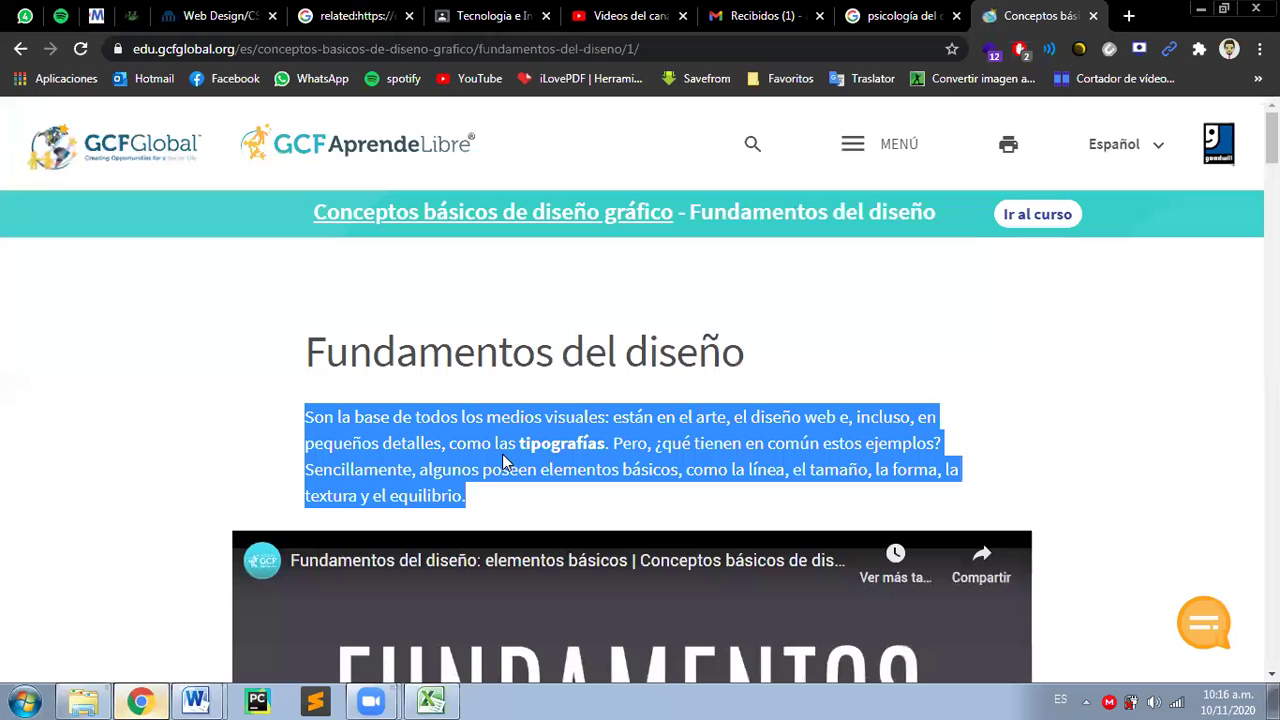
left_click(196, 700)
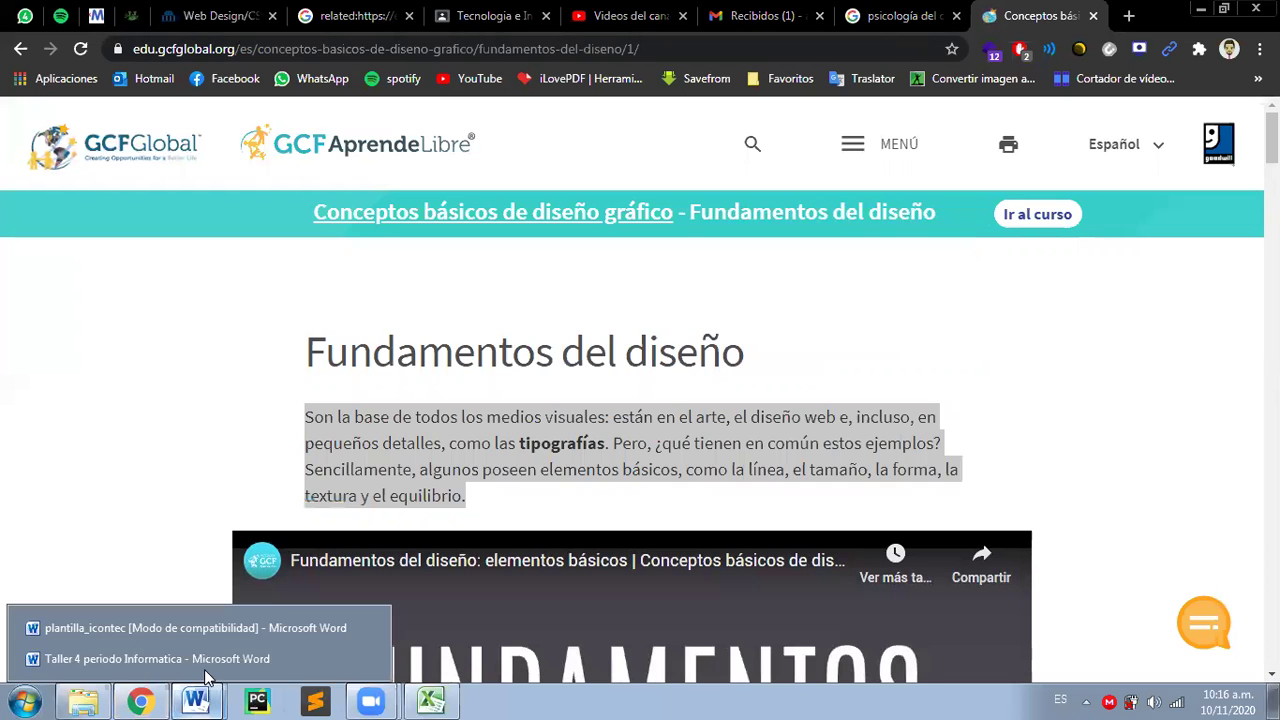
left_click(184, 627)
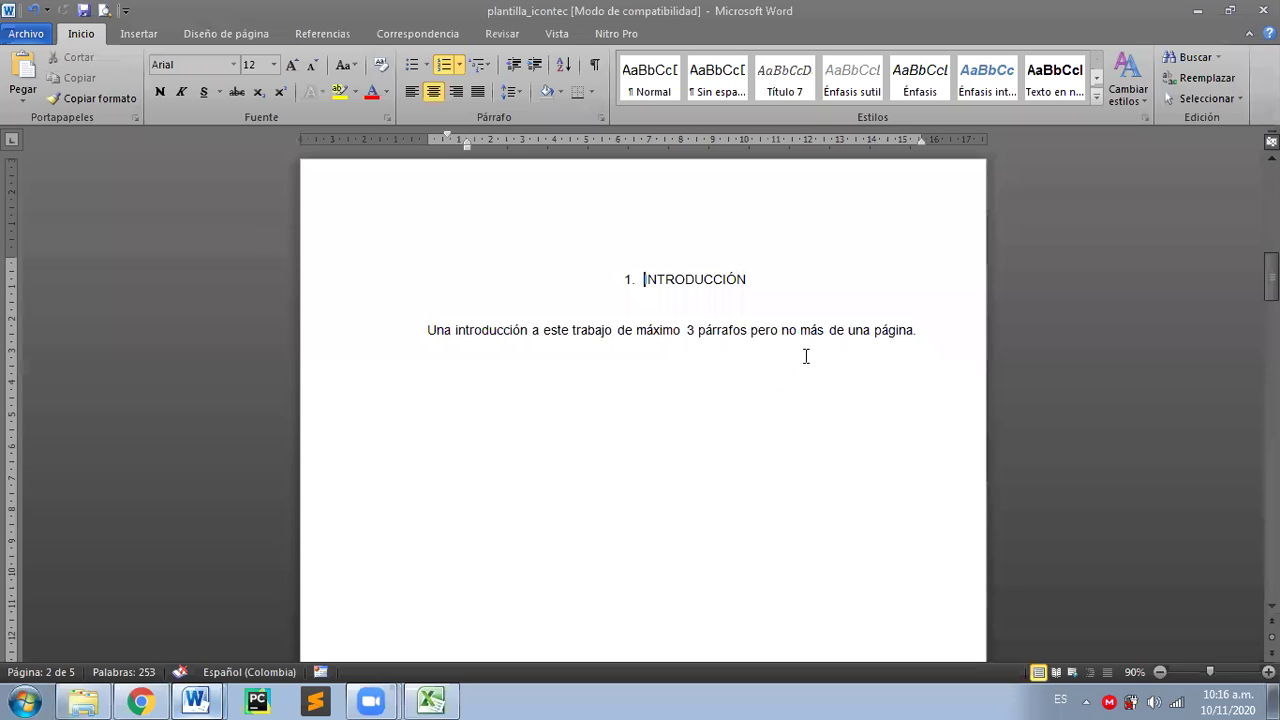